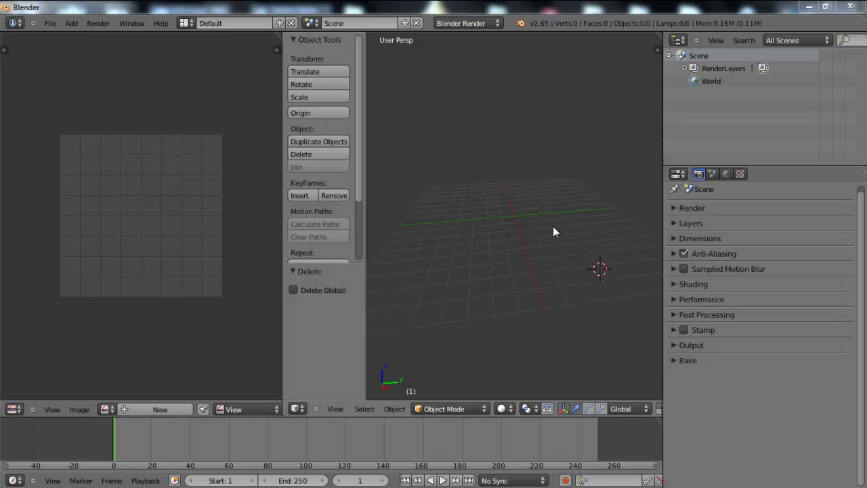
# Place the 3D cursor in Blender's empty scene, then bring up the empty SketchUp model
pyautogui.click(486, 339)
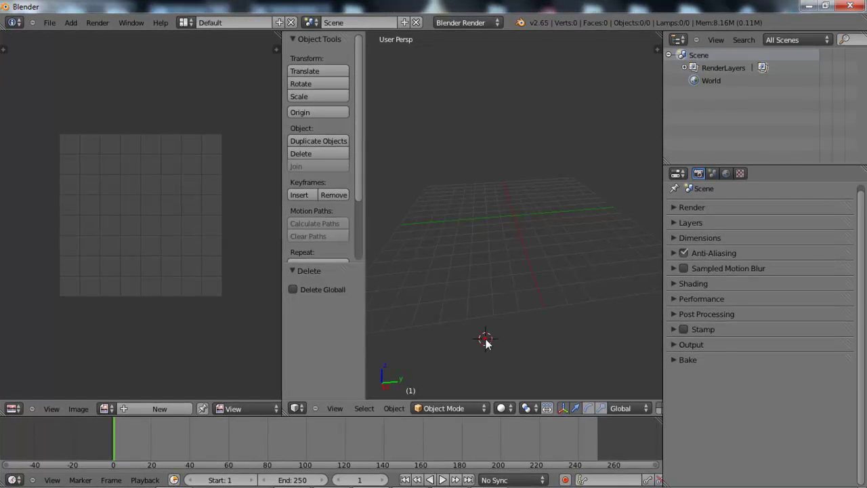
pyautogui.click(331, 478)
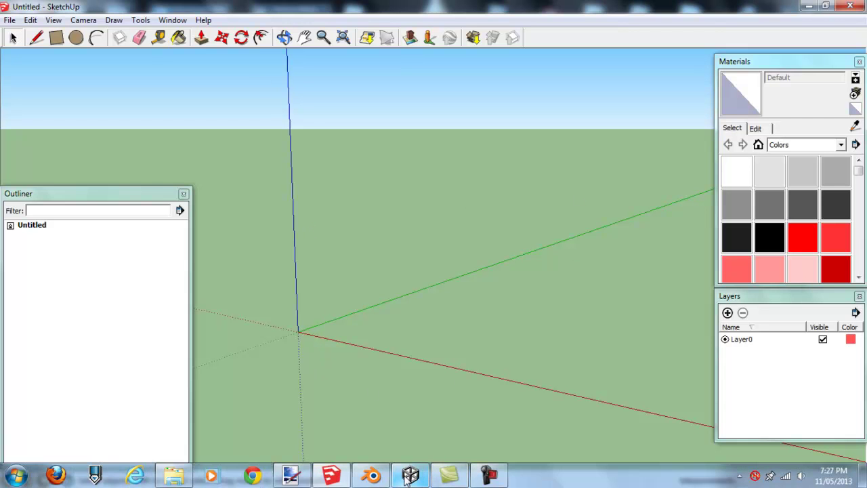
pyautogui.click(373, 477)
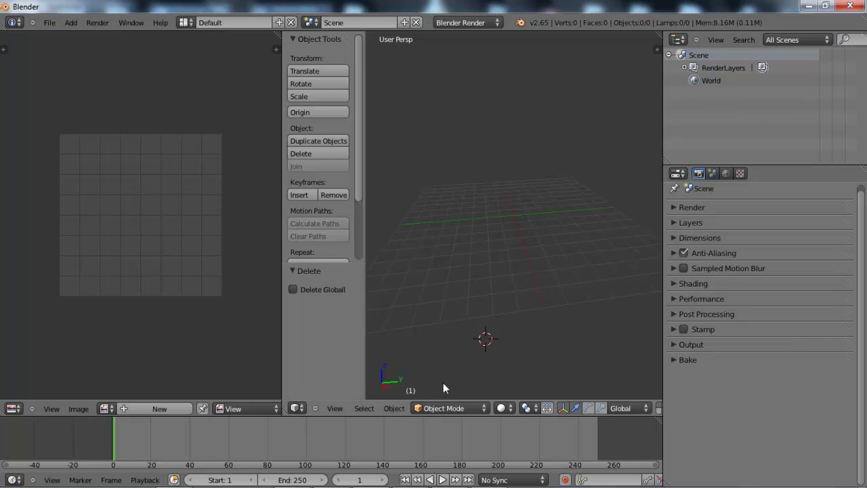
pyautogui.moveTo(411, 476)
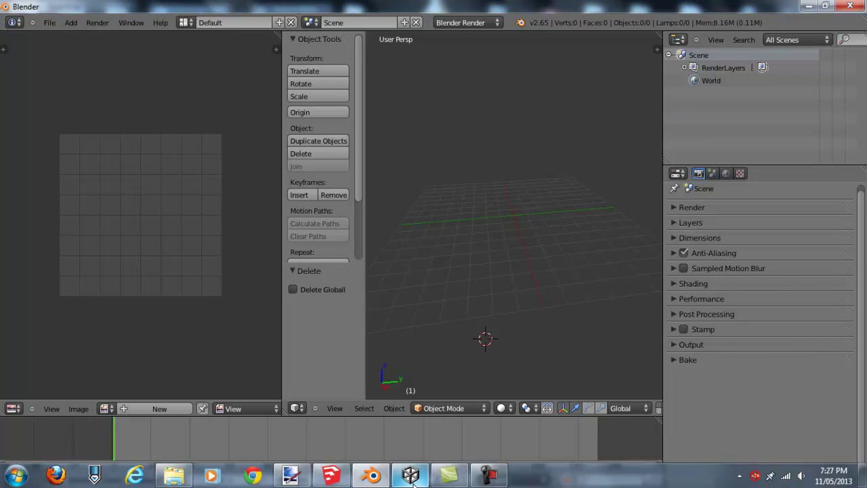
pyautogui.click(411, 476)
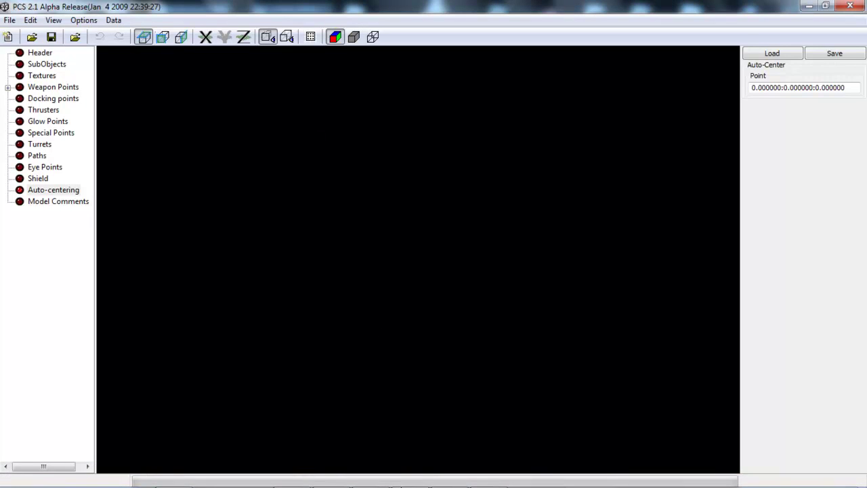
pyautogui.click(291, 476)
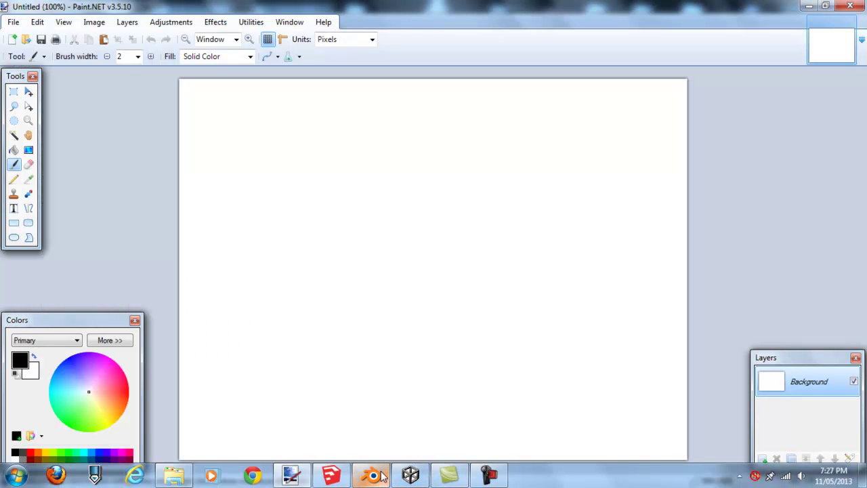
pyautogui.click(380, 476)
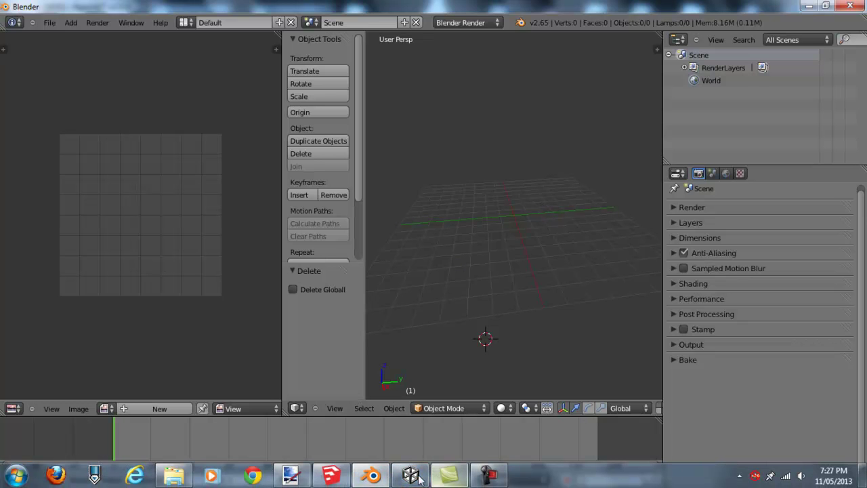
pyautogui.click(330, 476)
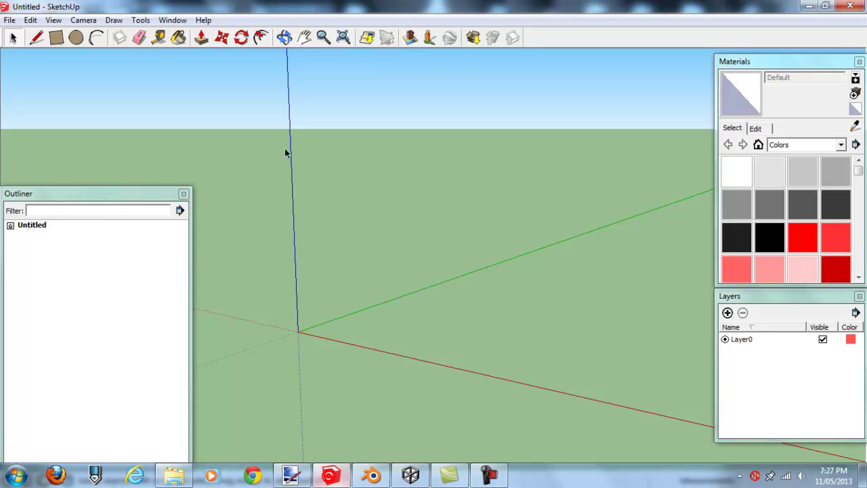
# Draw a square from the origin and push/pull it up 1 m into a cube
pyautogui.moveTo(269, 160)
pyautogui.mouseDown(button='middle')
pyautogui.moveTo(312, 217)
pyautogui.moveTo(363, 216)
pyautogui.mouseUp(button='middle')
pyautogui.press('r')
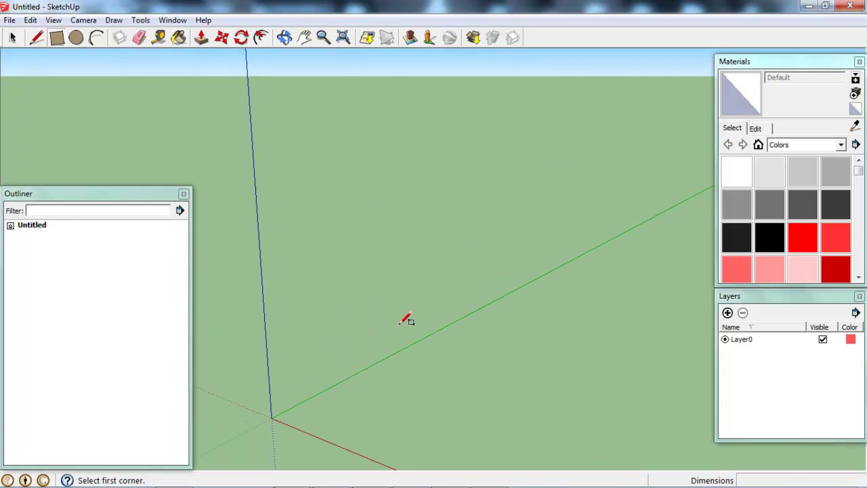
pyautogui.click(271, 418)
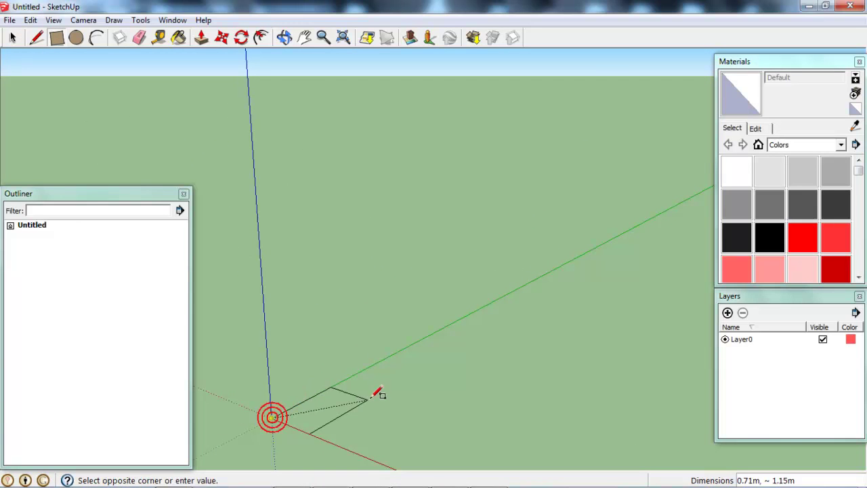
pyautogui.click(378, 408)
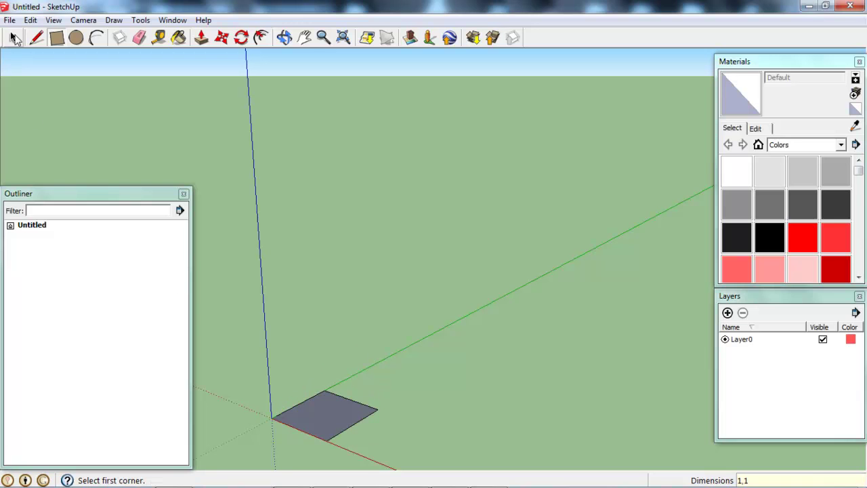
pyautogui.click(13, 37)
pyautogui.click(201, 38)
pyautogui.click(290, 395)
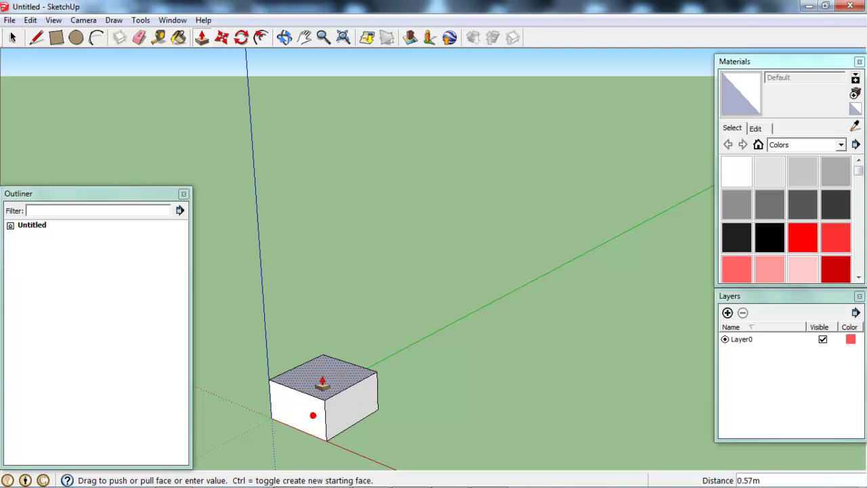
pyautogui.write('1')
pyautogui.press('Return')
pyautogui.press('space')
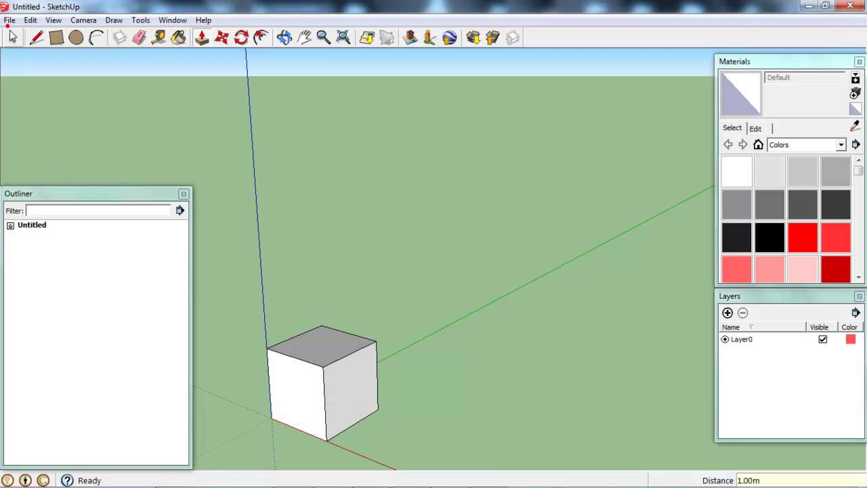
# Offset an inset on the cube's right face and pull it out 1 m
pyautogui.moveTo(471, 313); pyautogui.dragTo(300, 348, button='middle')
pyautogui.click(261, 37)
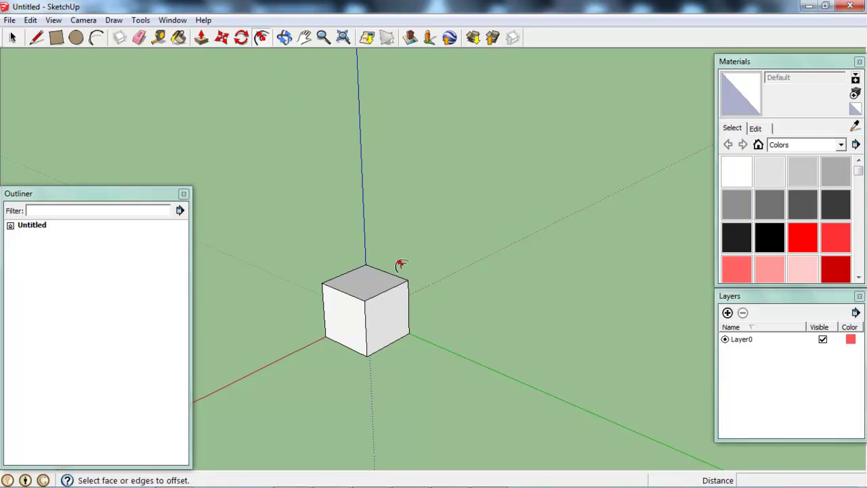
pyautogui.click(404, 300)
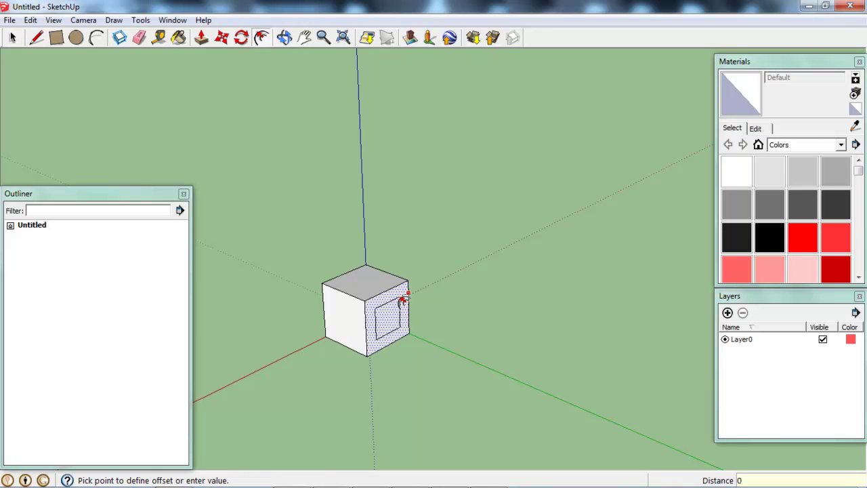
pyautogui.click(401, 298)
pyautogui.click(15, 37)
pyautogui.click(178, 39)
pyautogui.click(387, 312)
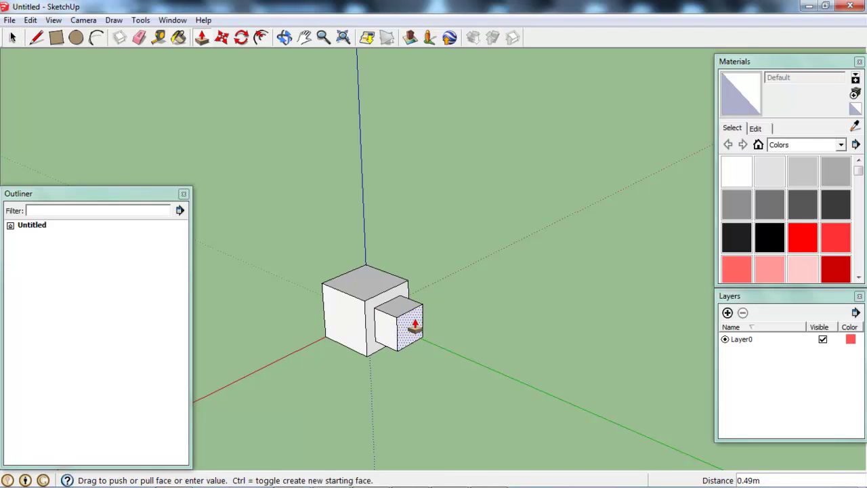
pyautogui.press('Return')
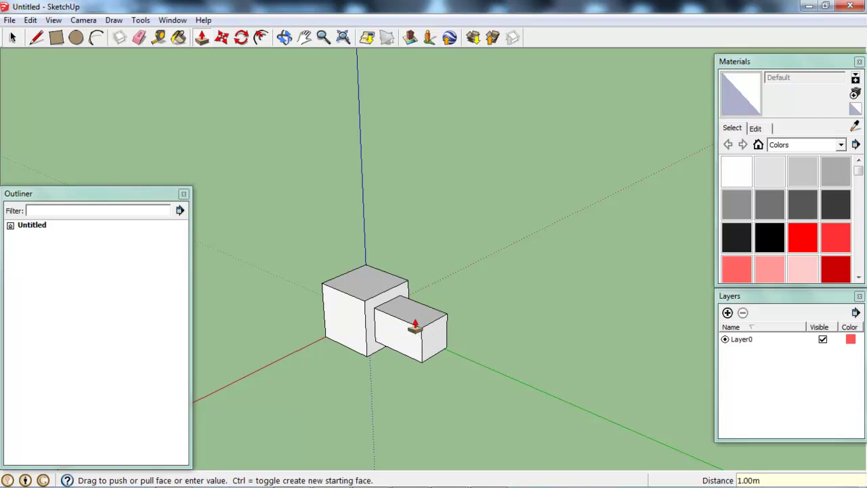
pyautogui.click(13, 37)
# Offset an inset on the cube's front face and pull it out 1 m
pyautogui.moveTo(355, 349); pyautogui.dragTo(678, 339, button='middle')
pyautogui.click(260, 38)
pyautogui.moveTo(278, 168); pyautogui.dragTo(438, 329, button='middle')
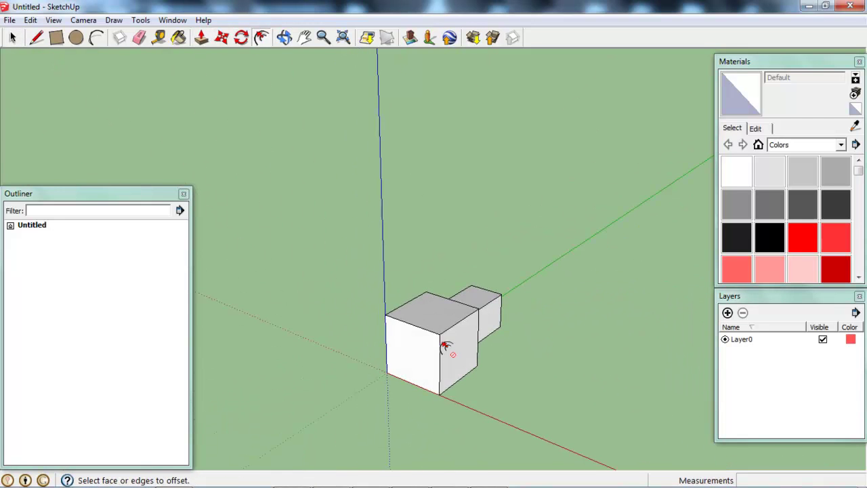
pyautogui.click(431, 335)
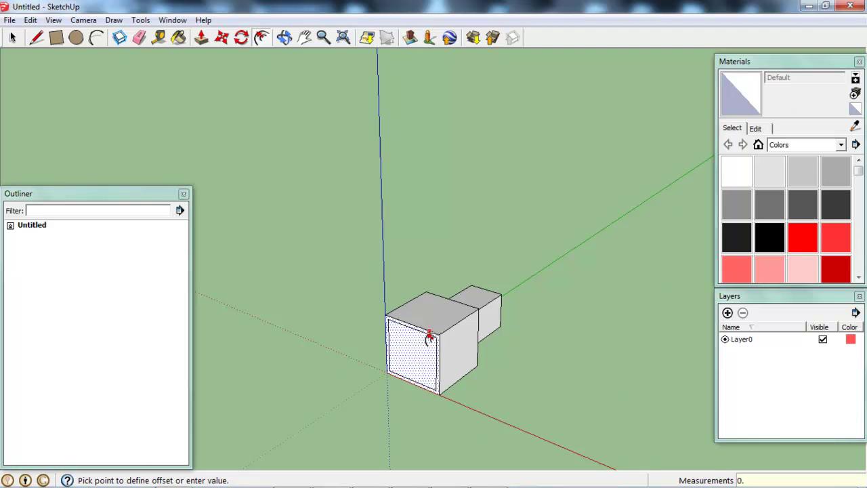
pyautogui.click(390, 322)
pyautogui.click(202, 37)
pyautogui.click(413, 352)
pyautogui.write('1')
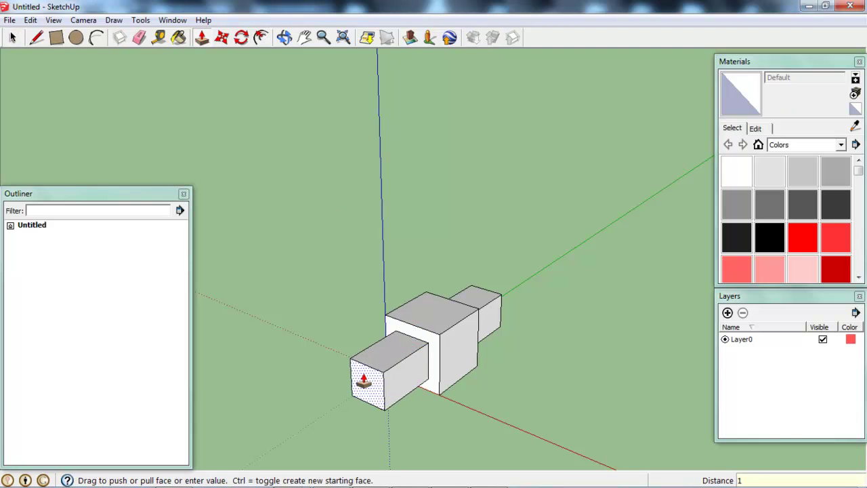
pyautogui.press('Return')
pyautogui.click(12, 37)
pyautogui.moveTo(494, 296); pyautogui.dragTo(332, 329, button='middle')
# Select the whole three-block model and make it a component named detail0
pyautogui.tripleClick(392, 324)
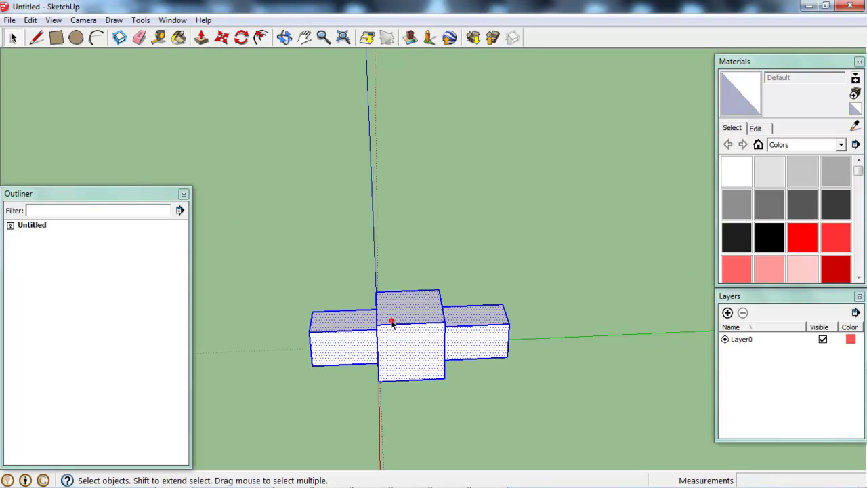
pyautogui.rightClick(391, 324)
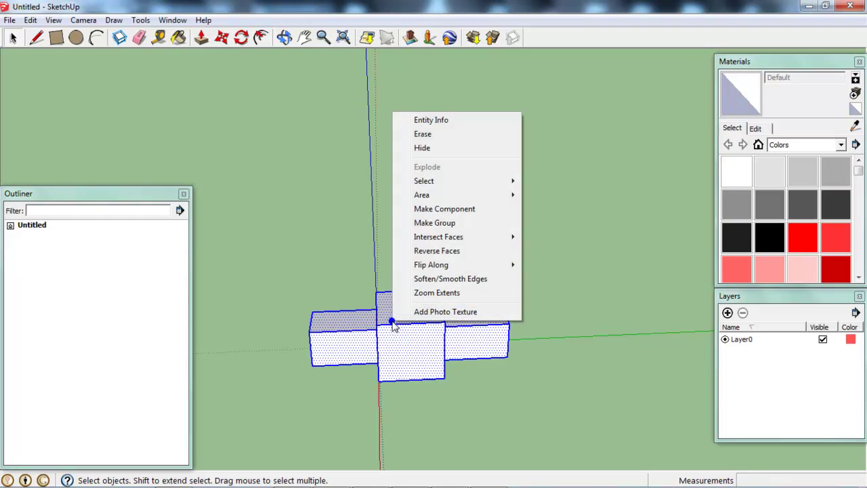
pyautogui.click(420, 211)
pyautogui.write('detail0')
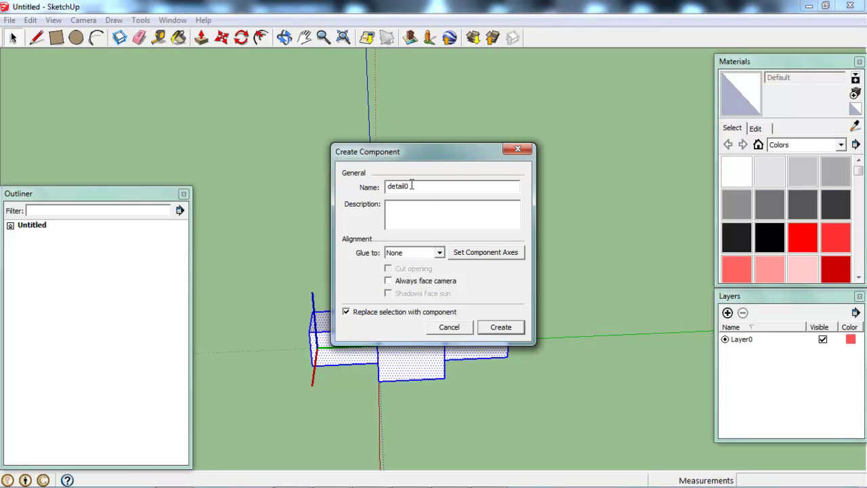
pyautogui.moveTo(406, 151); pyautogui.dragTo(599, 147)
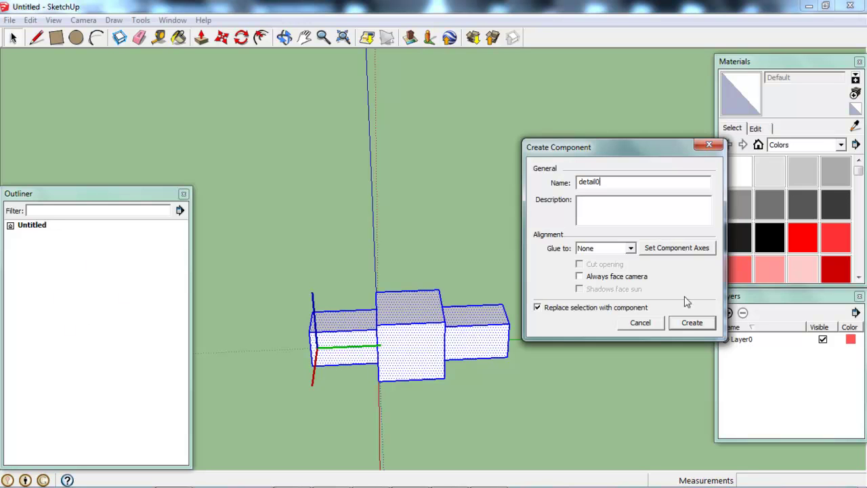
pyautogui.click(693, 324)
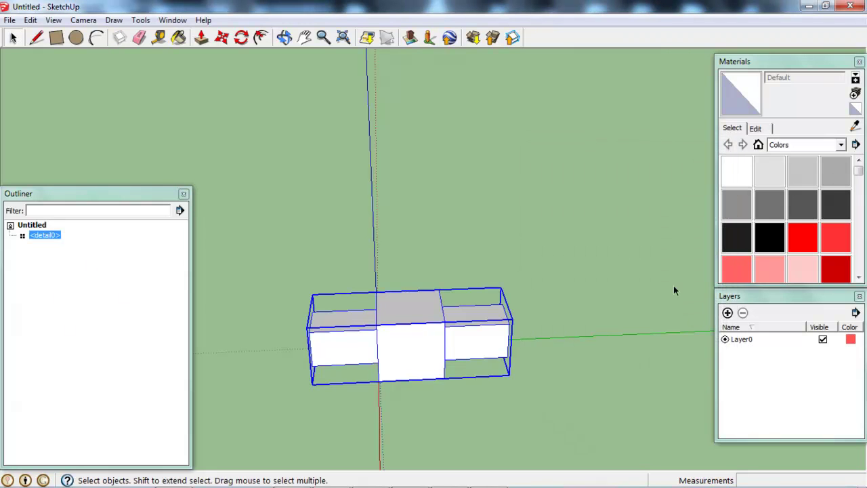
# Correct the detail0 name in the component's properties, removing the extra suffix, then deselect
pyautogui.rightClick(55, 239)
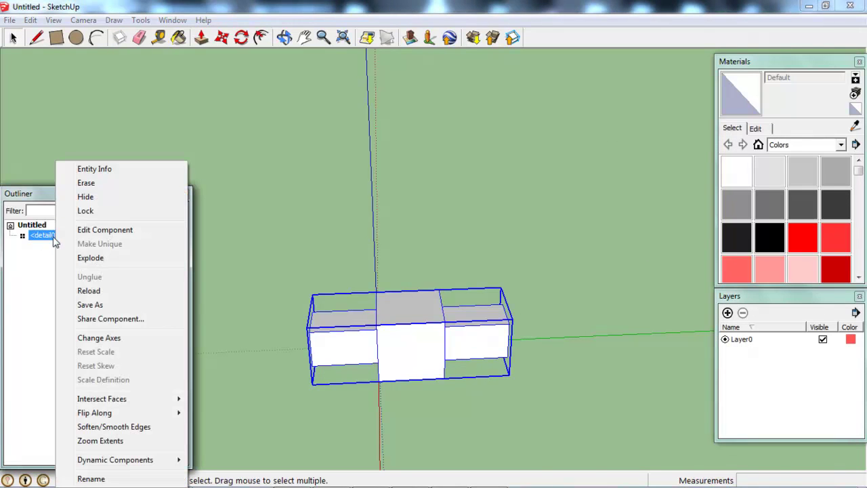
pyautogui.click(110, 171)
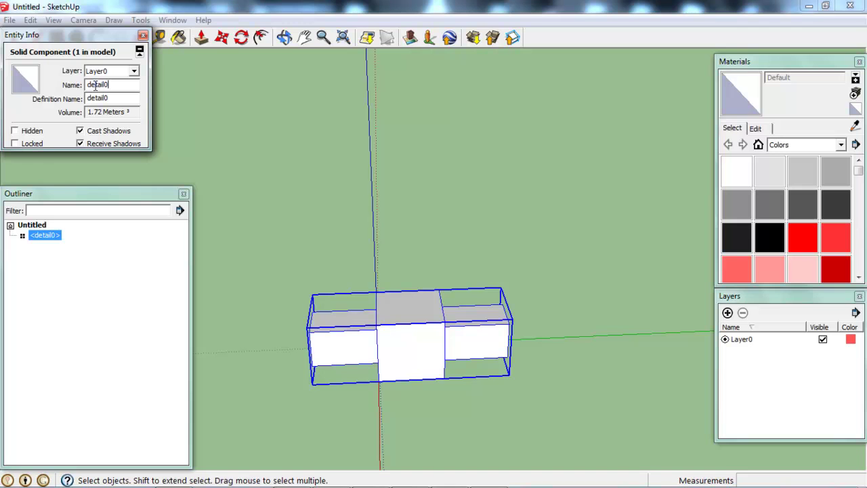
pyautogui.click(131, 96)
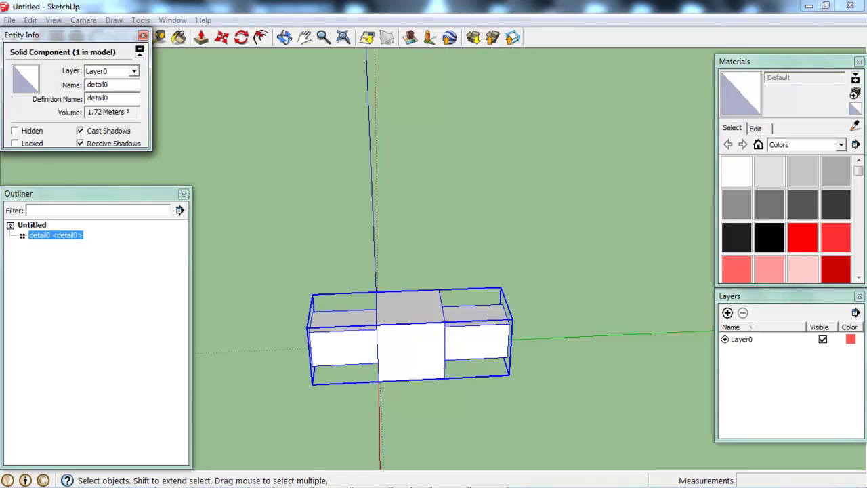
pyautogui.click(132, 84)
pyautogui.write('.001')
pyautogui.press('BackSpace')
pyautogui.press('BackSpace')
pyautogui.press('BackSpace')
pyautogui.press('BackSpace')
pyautogui.click(126, 84)
pyautogui.moveTo(128, 84); pyautogui.dragTo(109, 86)
pyautogui.press('BackSpace')
pyautogui.click(112, 98)
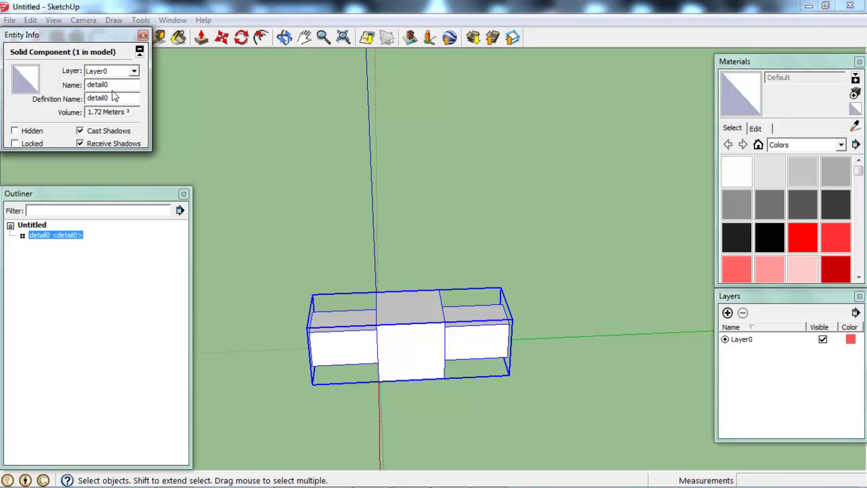
pyautogui.click(143, 36)
pyautogui.click(106, 278)
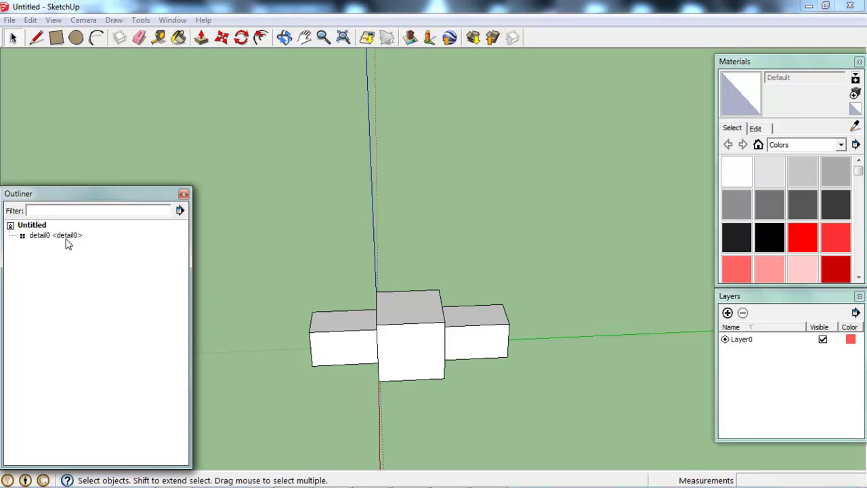
# Export the model as COLLADA file Cube into the Blender tut folder, then return to Blender
pyautogui.click(9, 21)
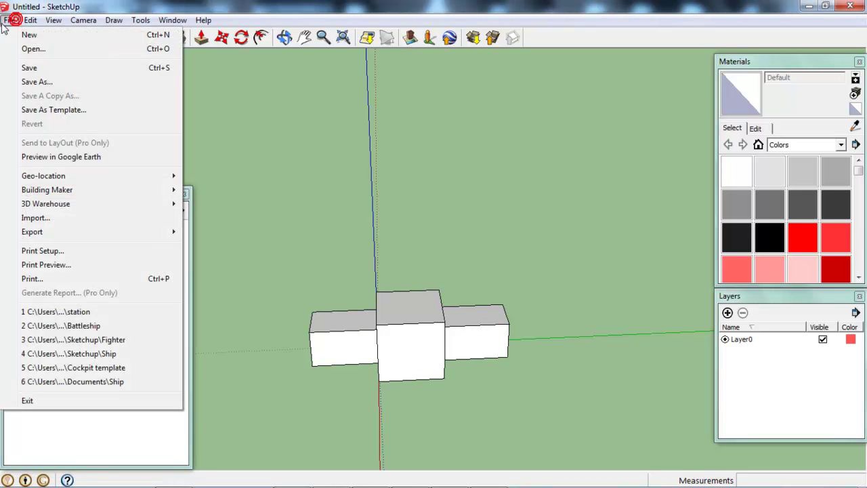
pyautogui.moveTo(112, 237)
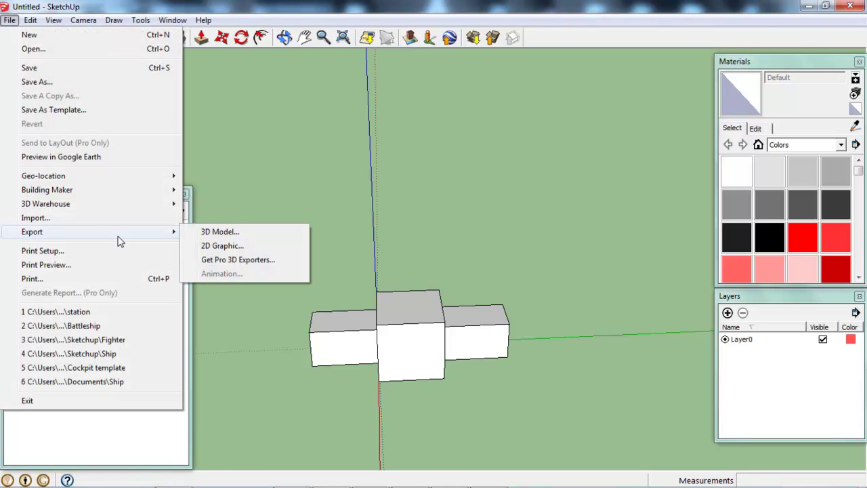
pyautogui.click(261, 234)
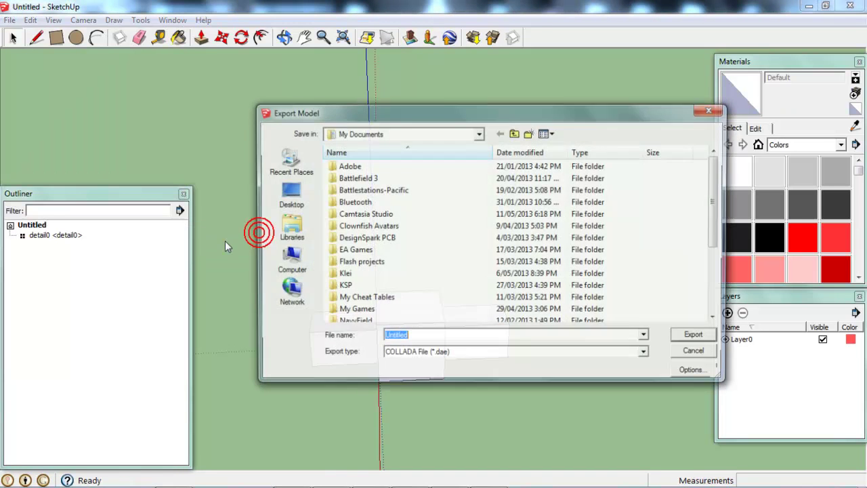
pyautogui.click(311, 201)
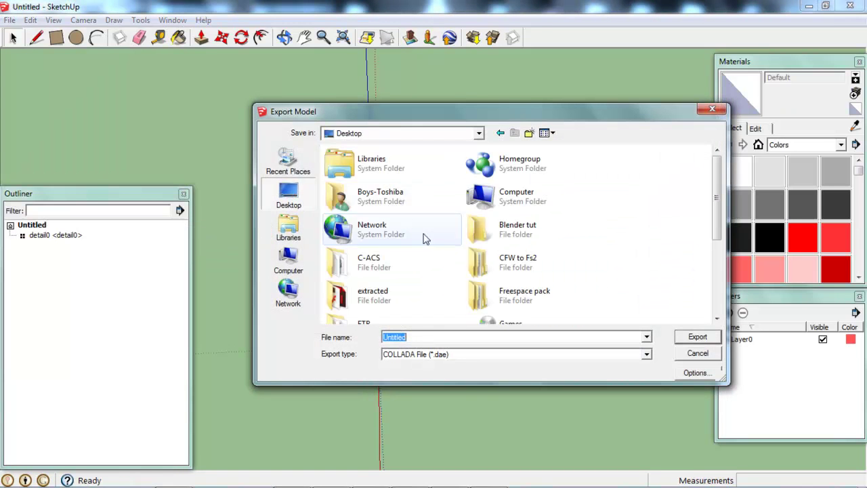
pyautogui.doubleClick(499, 226)
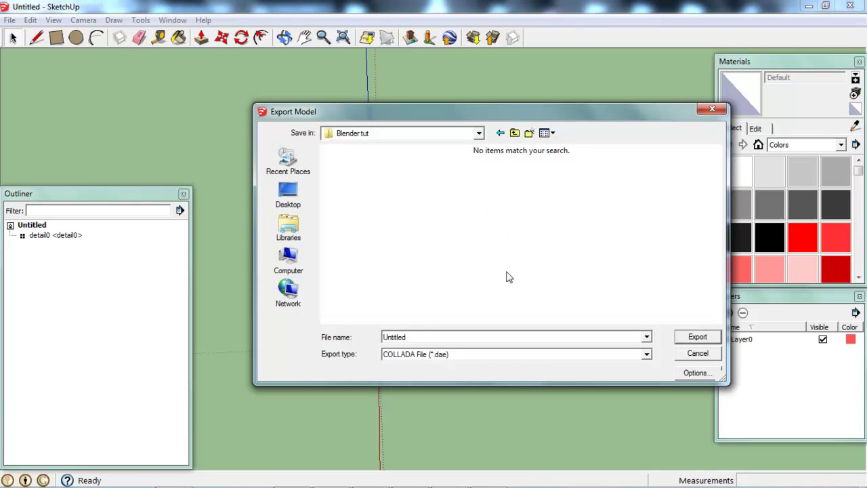
pyautogui.click(689, 372)
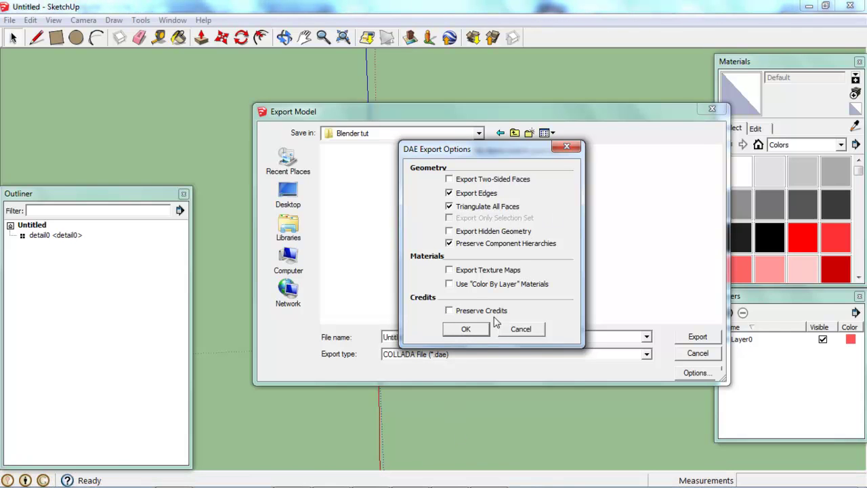
pyautogui.click(466, 330)
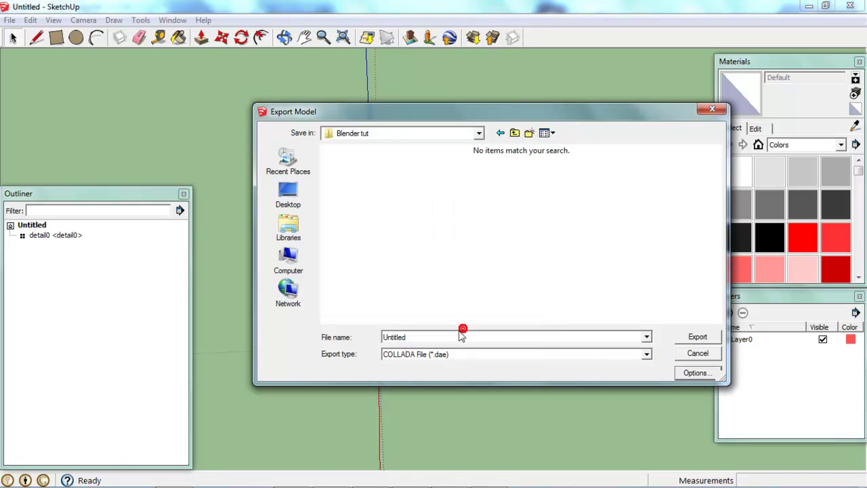
pyautogui.write('C')
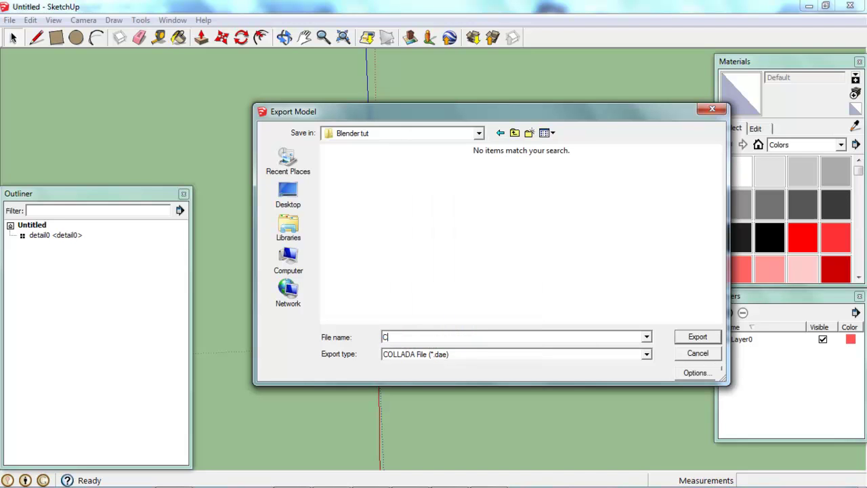
pyautogui.write('ube')
pyautogui.click(685, 337)
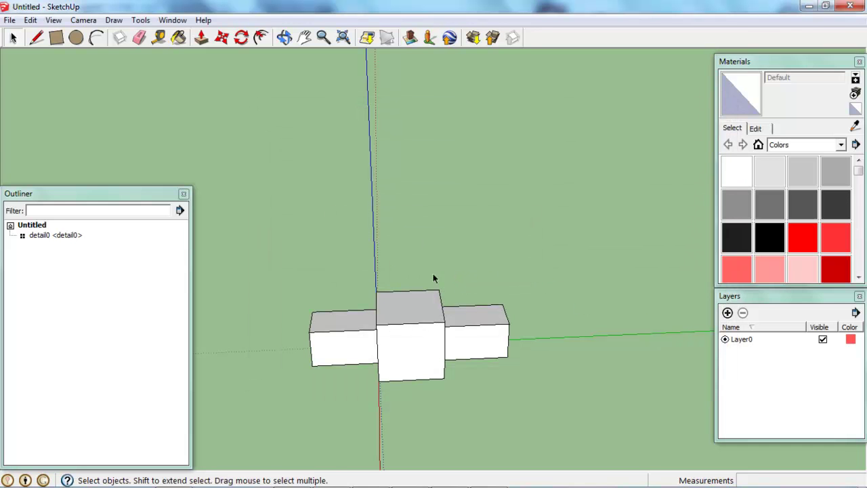
pyautogui.moveTo(455, 461)
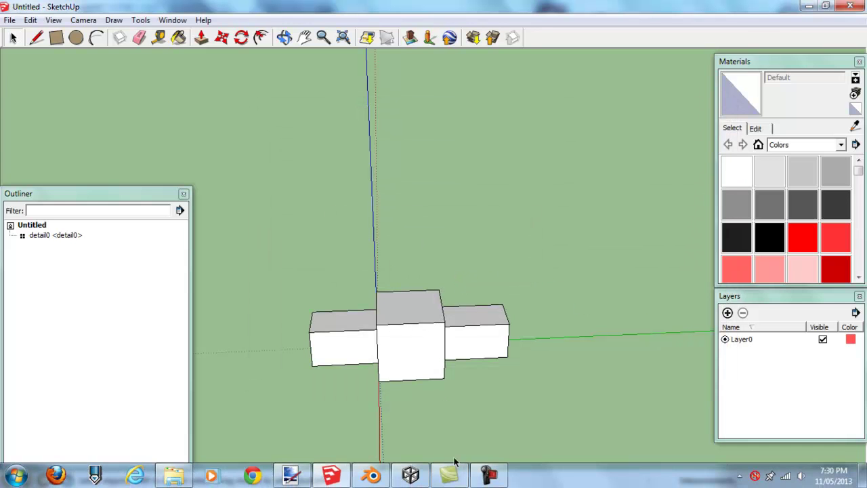
pyautogui.click(371, 475)
# Import Cube.dae from the recent Blender tut folder with the Collada importer
pyautogui.click(50, 22)
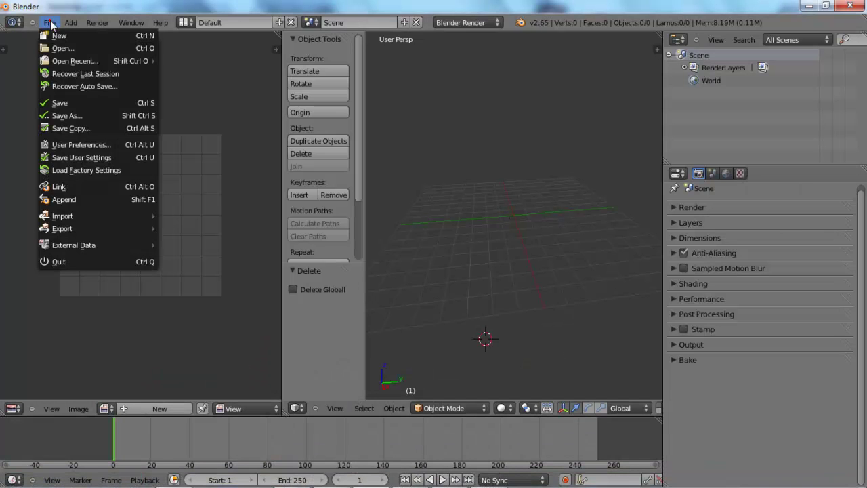
pyautogui.moveTo(99, 216)
pyautogui.click(202, 217)
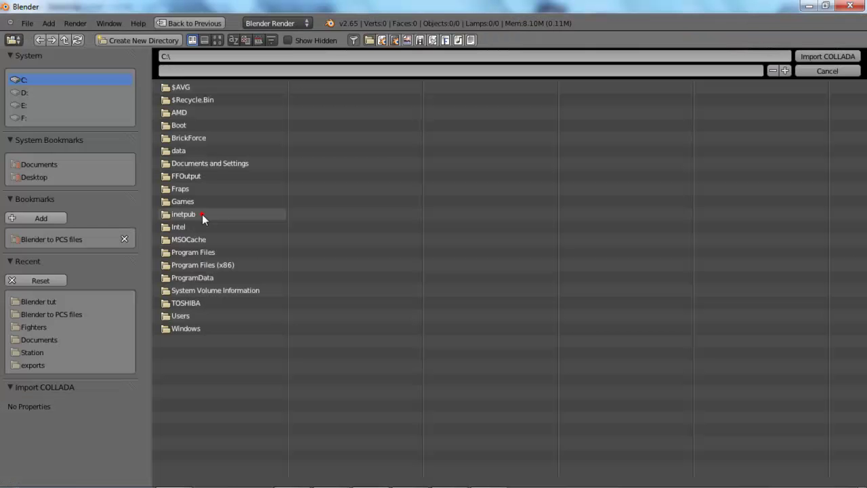
pyautogui.click(52, 305)
pyautogui.click(187, 100)
pyautogui.click(814, 55)
pyautogui.scroll(-10, 467, 181)
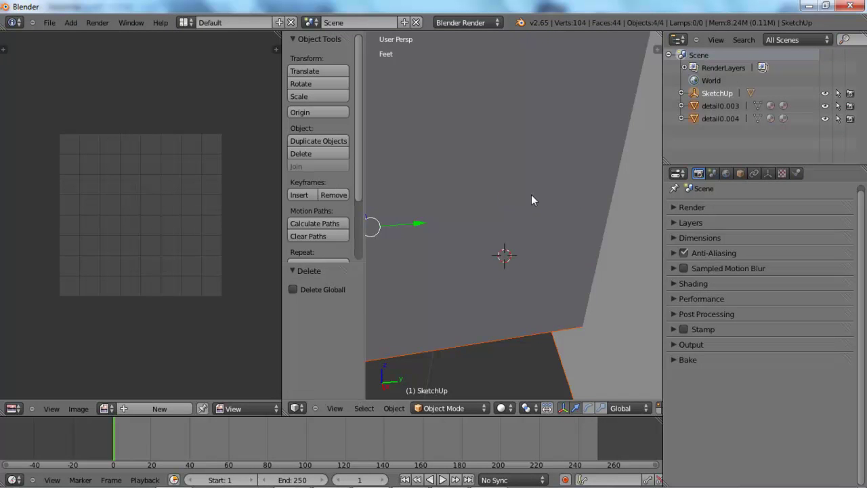
pyautogui.moveTo(584, 201)
pyautogui.mouseDown(button='middle')
pyautogui.moveTo(547, 205)
pyautogui.moveTo(538, 182)
pyautogui.mouseUp(button='middle')
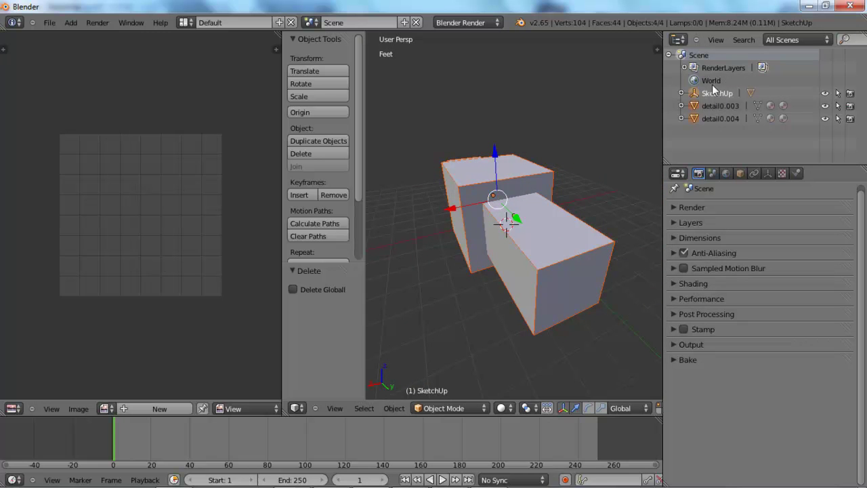
# Join detail0.003 and detail0.004 into a single object
pyautogui.click(682, 92)
pyautogui.click(724, 106)
pyautogui.keyDown('ctrl'); pyautogui.click(702, 119); pyautogui.keyUp('ctrl')
pyautogui.keyDown('ctrl'); pyautogui.click(698, 131); pyautogui.keyUp('ctrl')
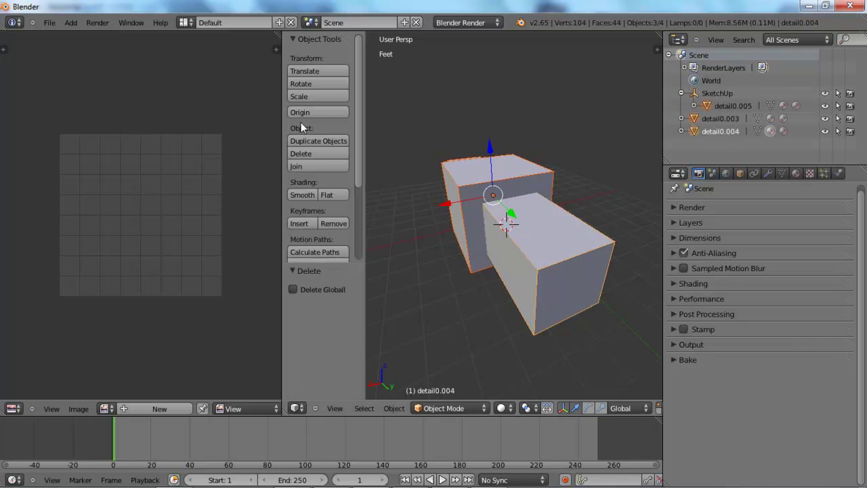
pyautogui.click(314, 166)
pyautogui.moveTo(630, 172); pyautogui.dragTo(513, 211, button='middle')
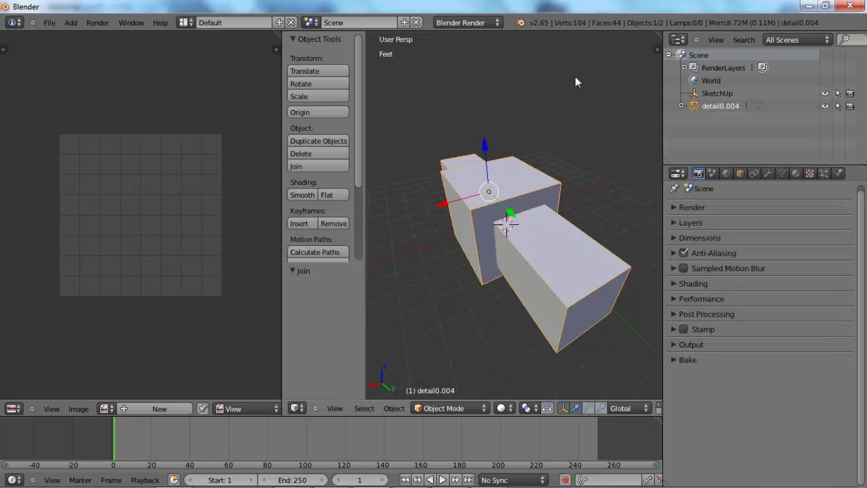
# Delete the SketchUp empty object
pyautogui.click(695, 95)
pyautogui.rightClick(696, 95)
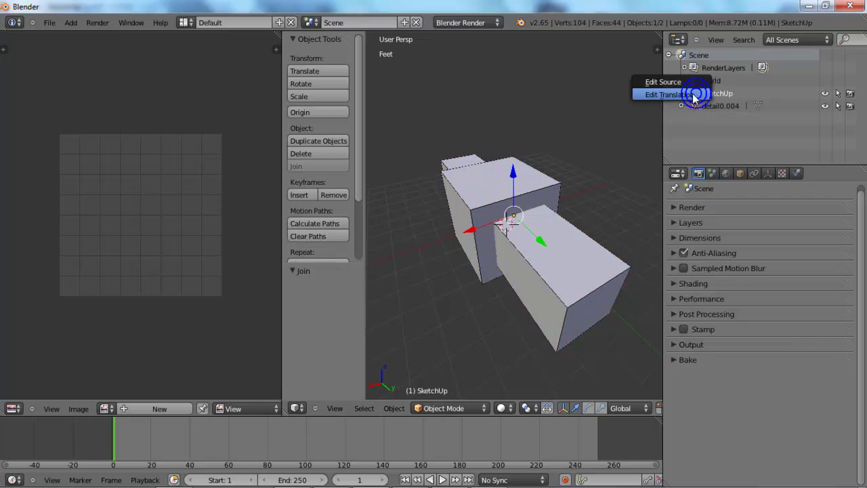
pyautogui.press('x')
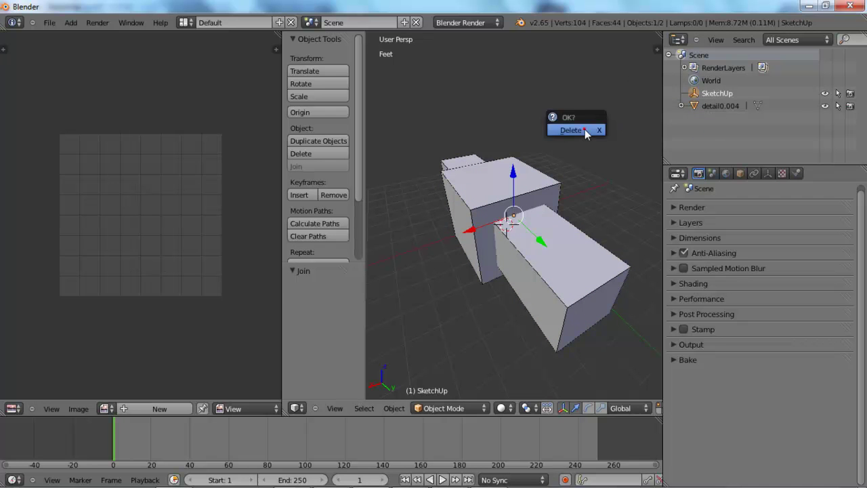
pyautogui.click(585, 129)
# Rename the joined object to detail0 by removing its number suffix
pyautogui.click(699, 94)
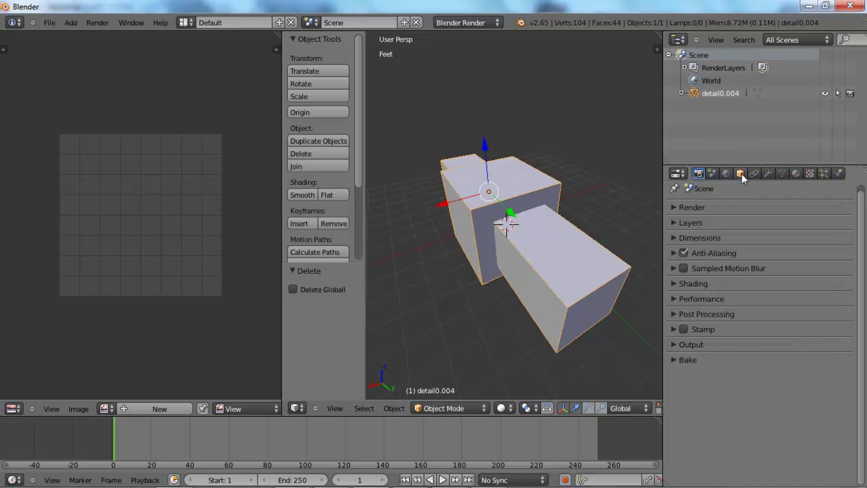
pyautogui.click(740, 173)
pyautogui.click(740, 215)
pyautogui.press('BackSpace')
pyautogui.press('BackSpace')
pyautogui.press('BackSpace')
pyautogui.press('BackSpace')
# Confirm the detail0 name and remove the edge_color000255 material slot
pyautogui.click(722, 119)
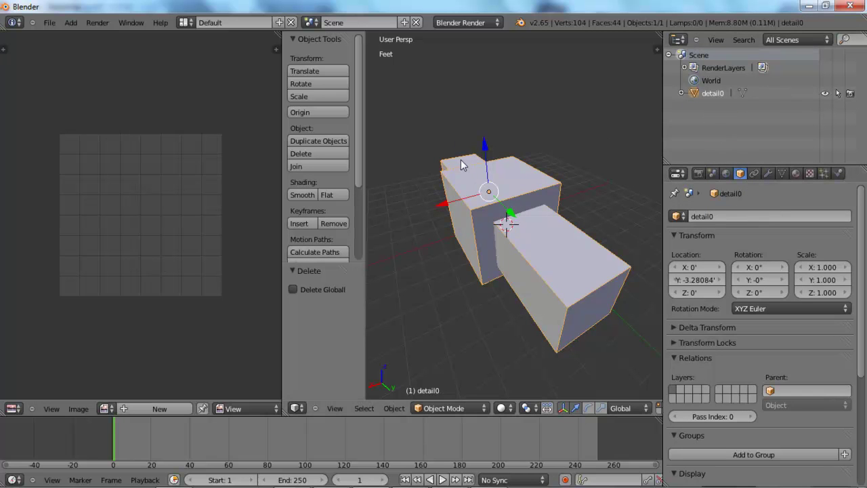
pyautogui.moveTo(463, 166); pyautogui.dragTo(479, 196, button='middle')
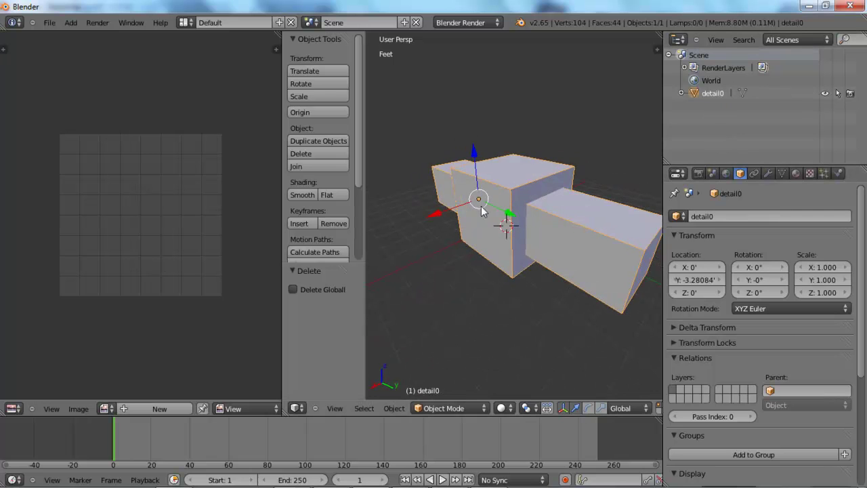
pyautogui.moveTo(416, 186); pyautogui.dragTo(475, 198, button='middle')
pyautogui.click(681, 93)
pyautogui.click(697, 106)
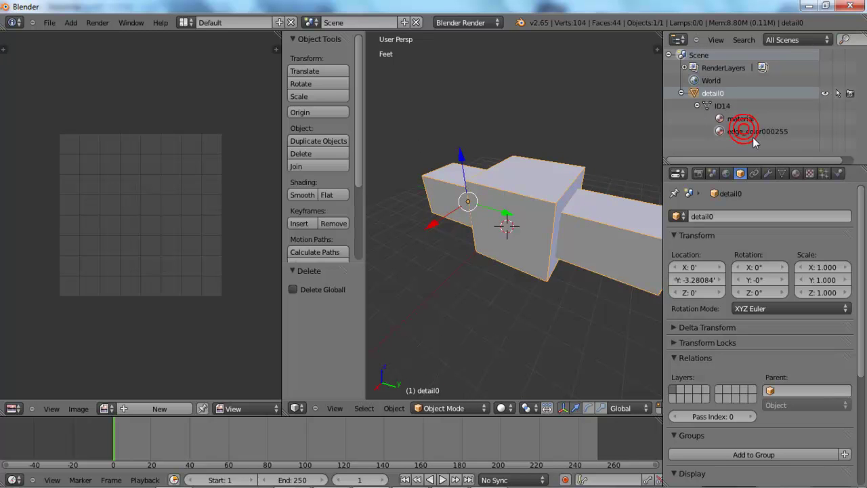
pyautogui.click(796, 173)
pyautogui.click(845, 230)
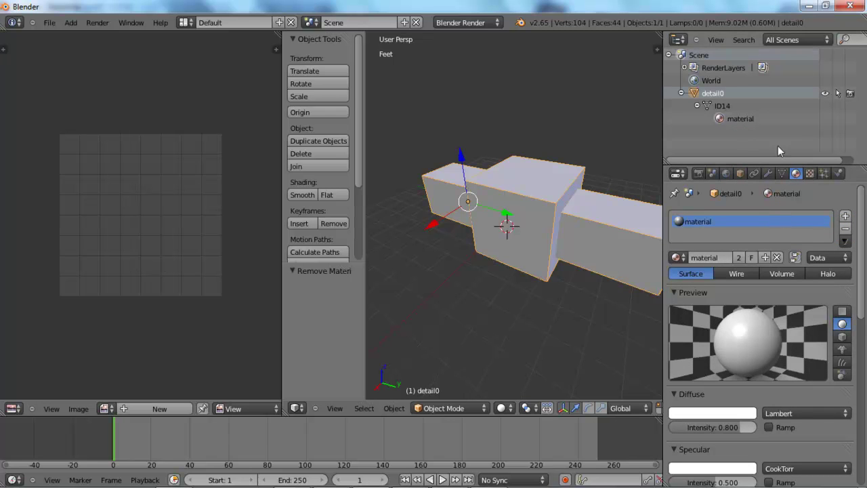
# Add a new texture to the material and name it Cube
pyautogui.click(810, 174)
pyautogui.click(739, 309)
pyautogui.click(732, 308)
pyautogui.write('Cub')
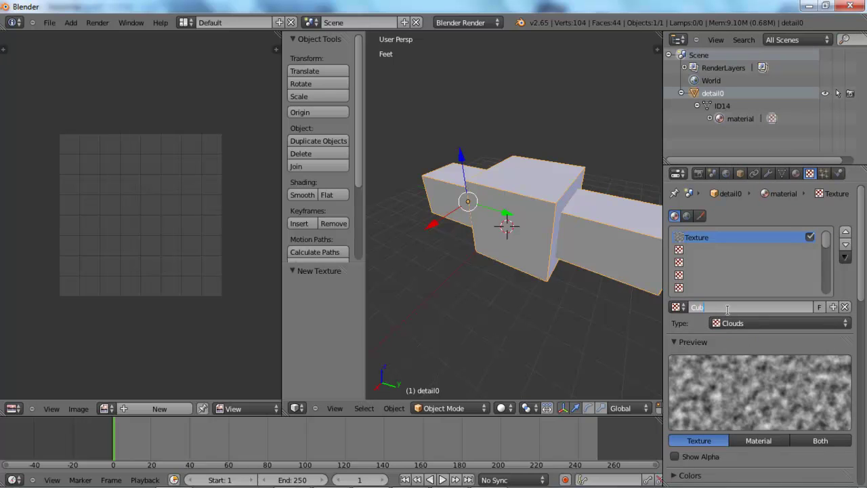
pyautogui.write('e')
pyautogui.press('Return')
# Rename the material Cube and begin renaming the ID14 mesh data
pyautogui.click(796, 173)
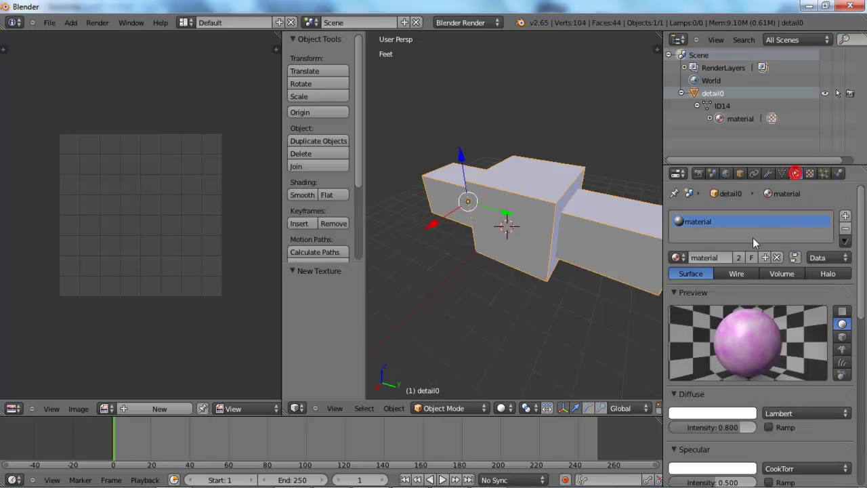
pyautogui.click(711, 258)
pyautogui.write('c')
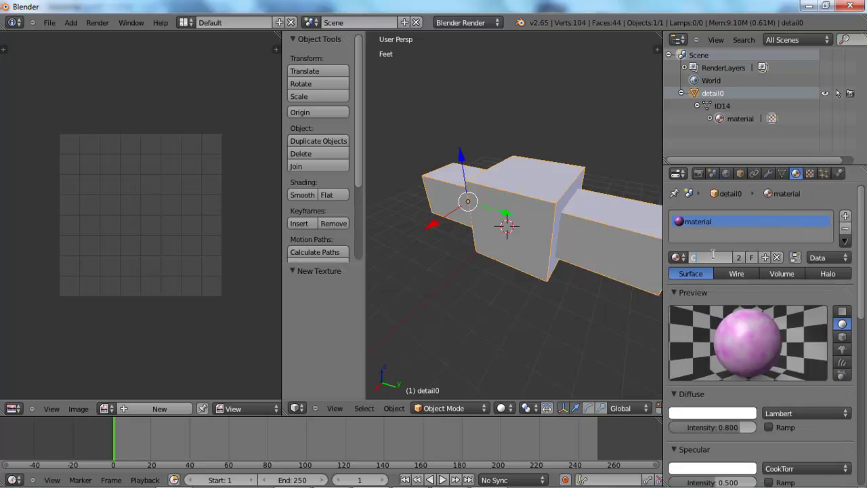
pyautogui.press('Return')
pyautogui.moveTo(614, 264); pyautogui.dragTo(569, 260, button='middle')
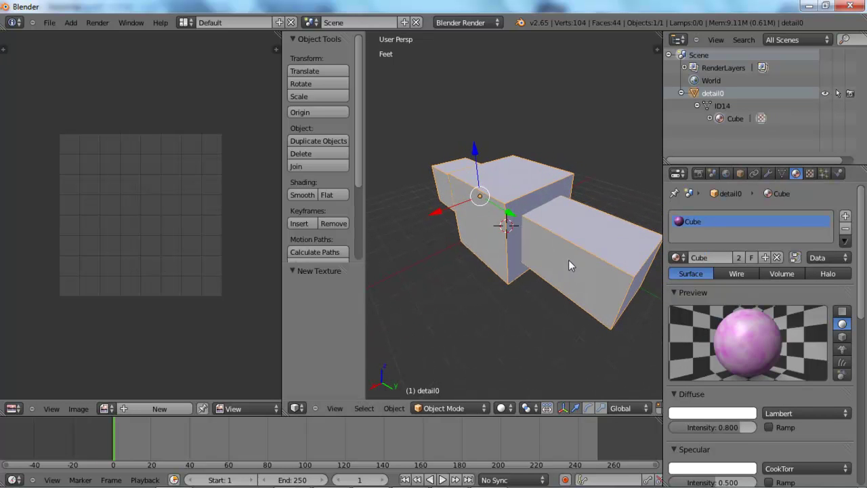
pyautogui.click(723, 107)
pyautogui.click(781, 174)
pyautogui.click(734, 218)
# Name the mesh data Cube
pyautogui.write('Cube')
pyautogui.click(733, 236)
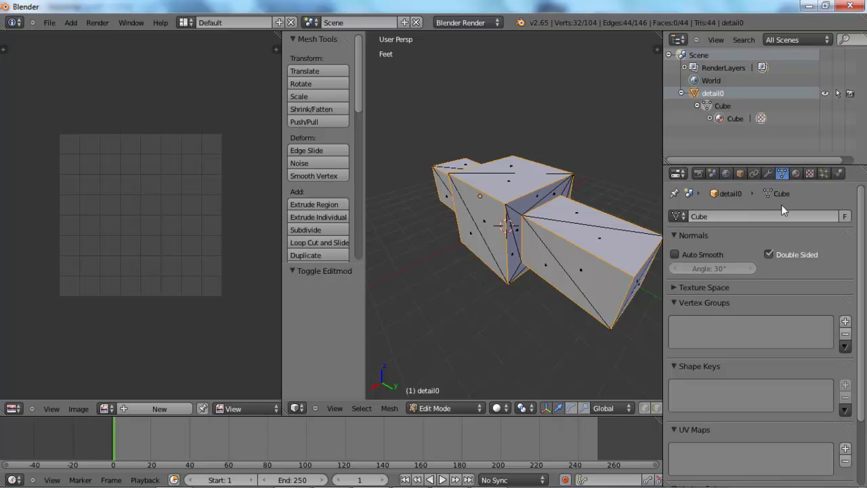
pyautogui.click(741, 173)
# In Edit Mode, clear the selection, pick a face, then select all detail0 geometry
pyautogui.moveTo(427, 248); pyautogui.dragTo(468, 234, button='middle')
pyautogui.click(504, 304)
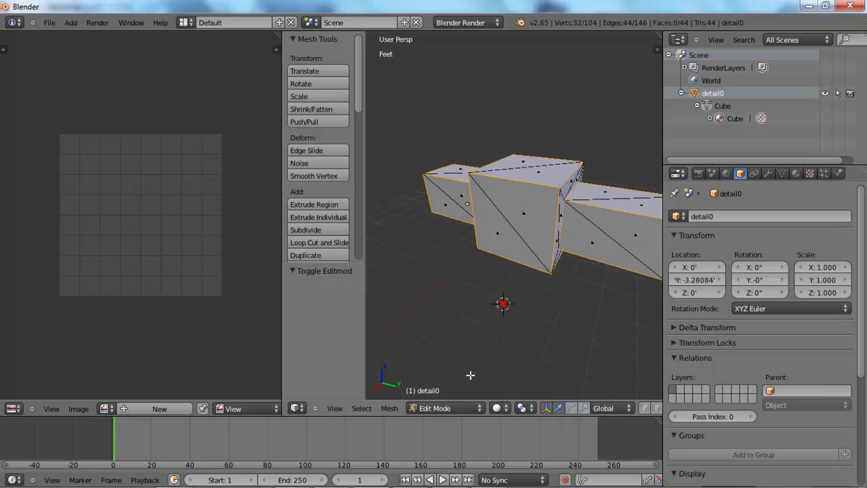
pyautogui.press('a')
pyautogui.click(548, 316)
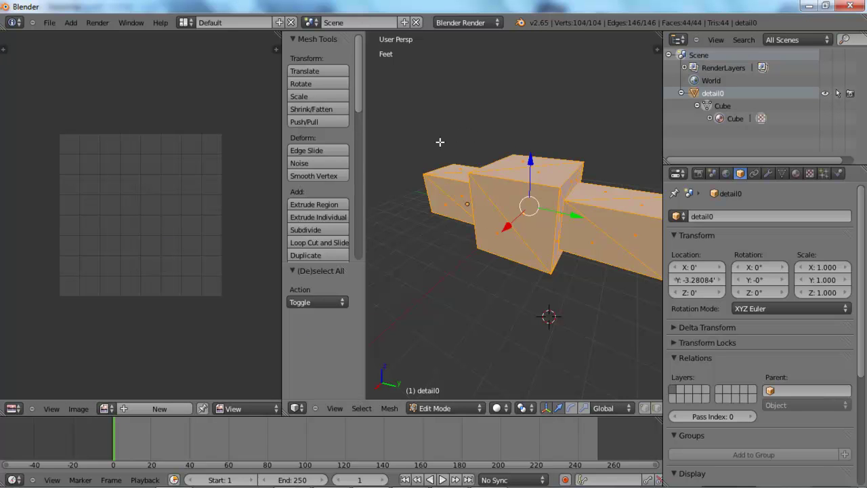
pyautogui.press('a')
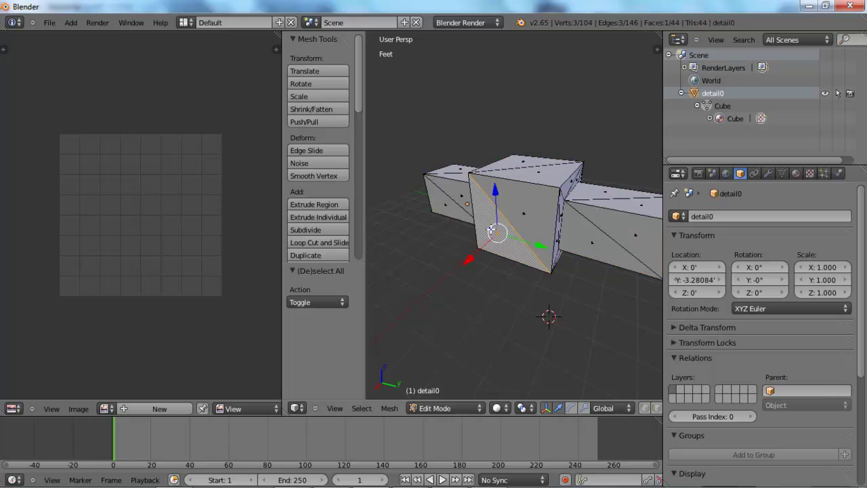
pyautogui.rightClick(519, 221)
pyautogui.click(541, 312)
pyautogui.press('a')
pyautogui.press('a')
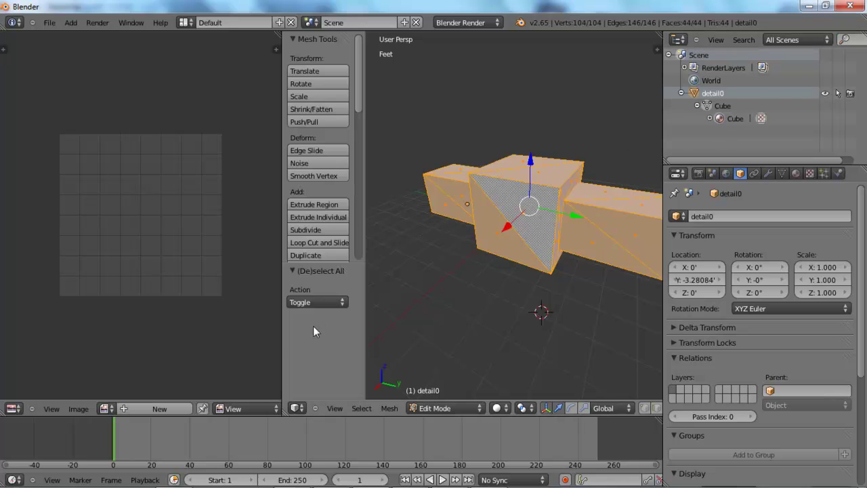
# Start a new image named Cube and set its fill colour to red
pyautogui.click(159, 410)
pyautogui.click(193, 362)
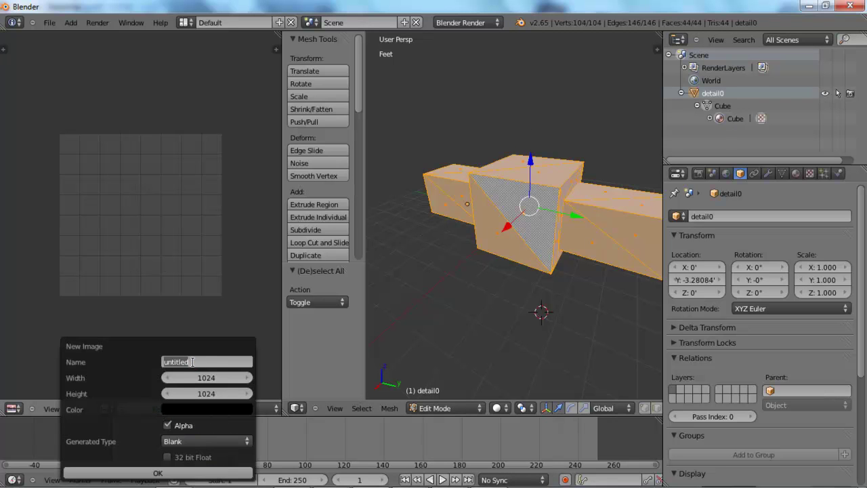
pyautogui.write('c')
pyautogui.click(208, 410)
pyautogui.click(208, 410)
pyautogui.moveTo(268, 311); pyautogui.dragTo(270, 229)
pyautogui.moveTo(216, 269); pyautogui.dragTo(216, 332)
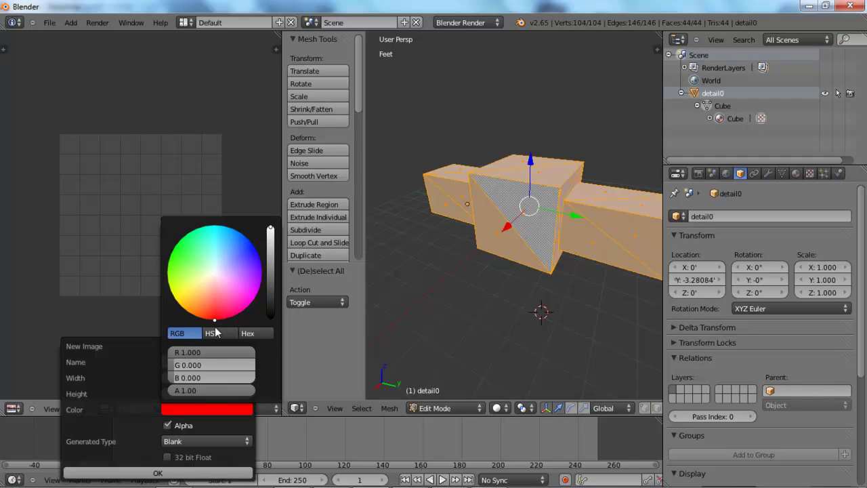
# Set the image width and height to 2048 and create it
pyautogui.click(228, 377)
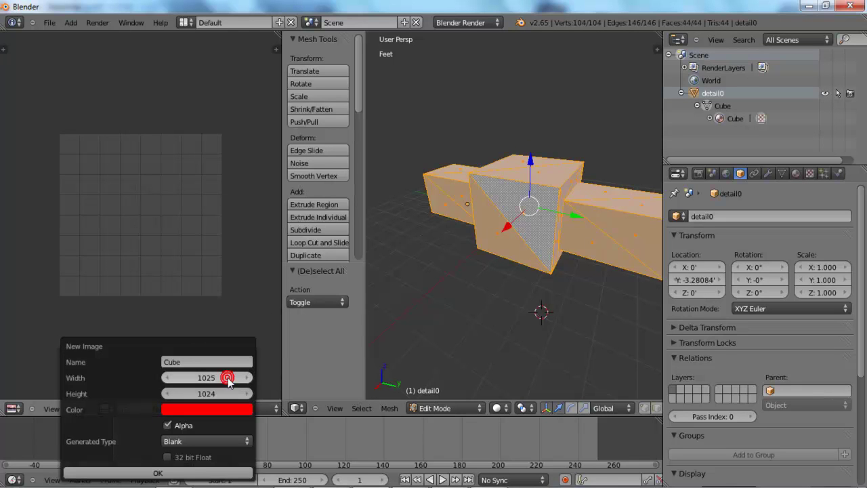
pyautogui.click(203, 379)
pyautogui.write('4096')
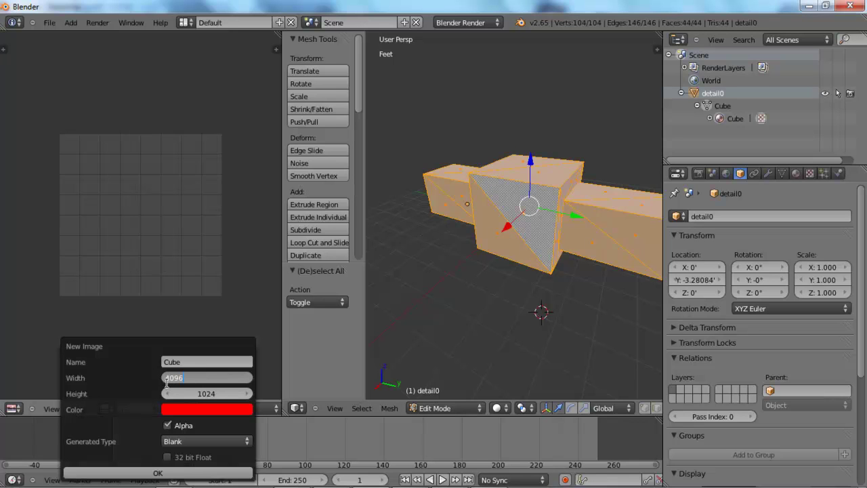
pyautogui.moveTo(188, 378); pyautogui.dragTo(163, 378)
pyautogui.write('20')
pyautogui.click(209, 393)
pyautogui.write('2')
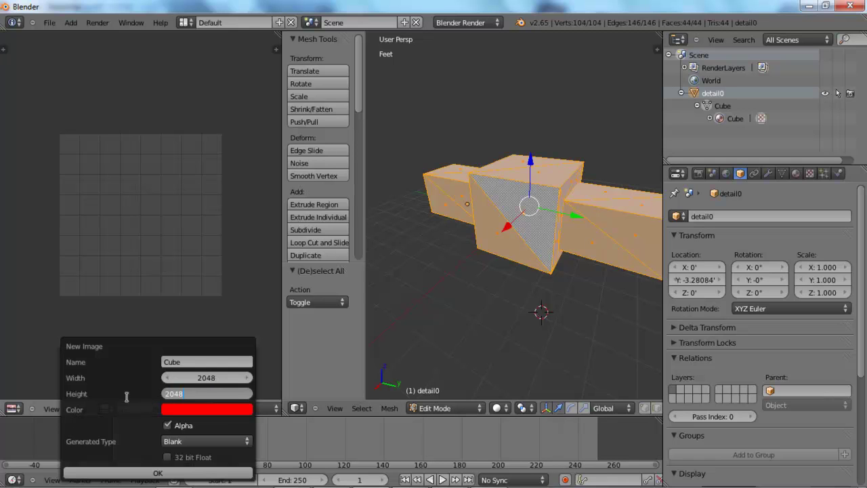
pyautogui.write('048')
pyautogui.press('Return')
pyautogui.click(144, 472)
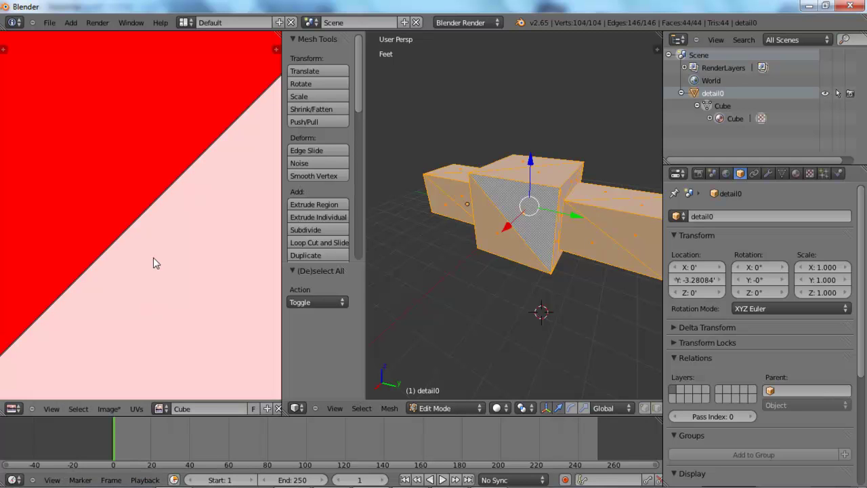
# Fit the Cube image in the editor and pack it into the file as an internal PNG
pyautogui.press('Home')
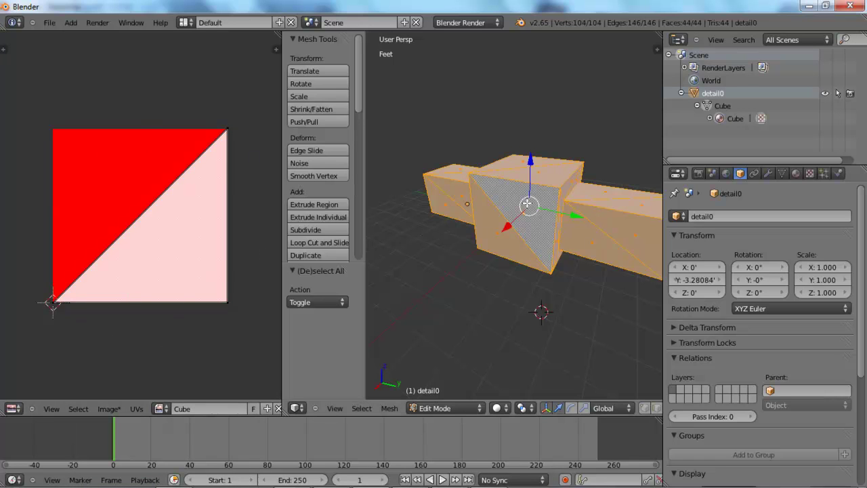
pyautogui.click(109, 408)
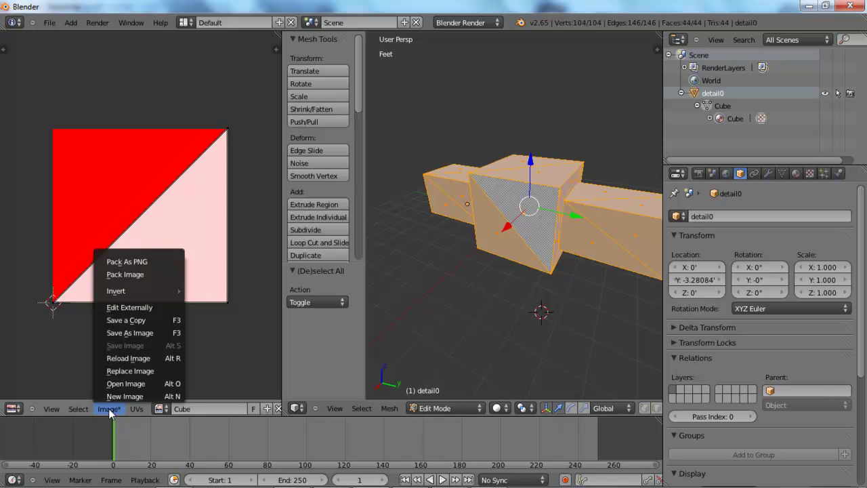
pyautogui.click(147, 277)
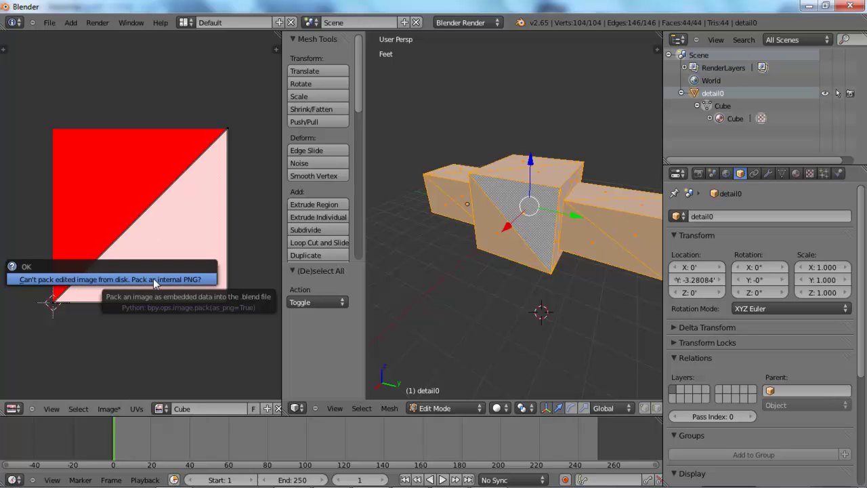
pyautogui.click(42, 280)
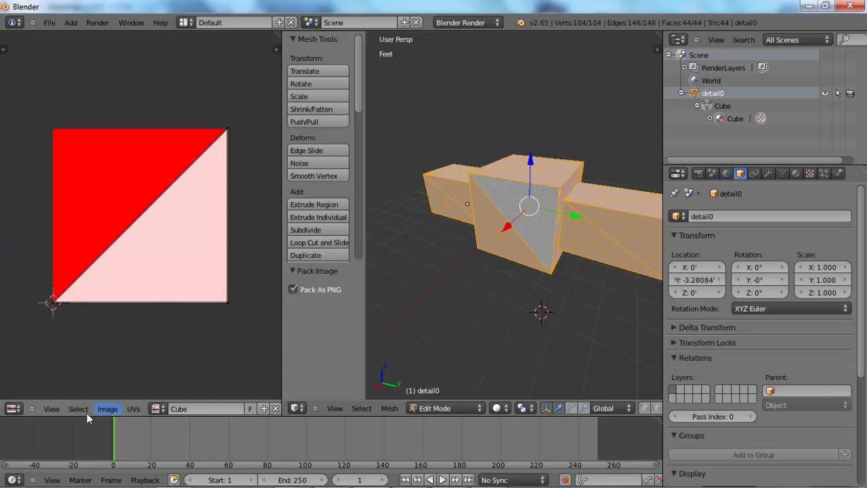
# Save the image as Cube1.png in the Blender tut folder
pyautogui.click(108, 409)
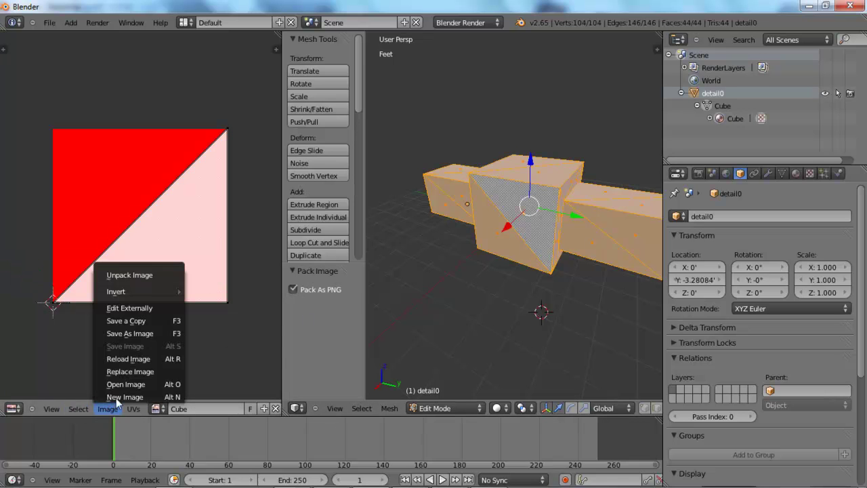
pyautogui.click(139, 335)
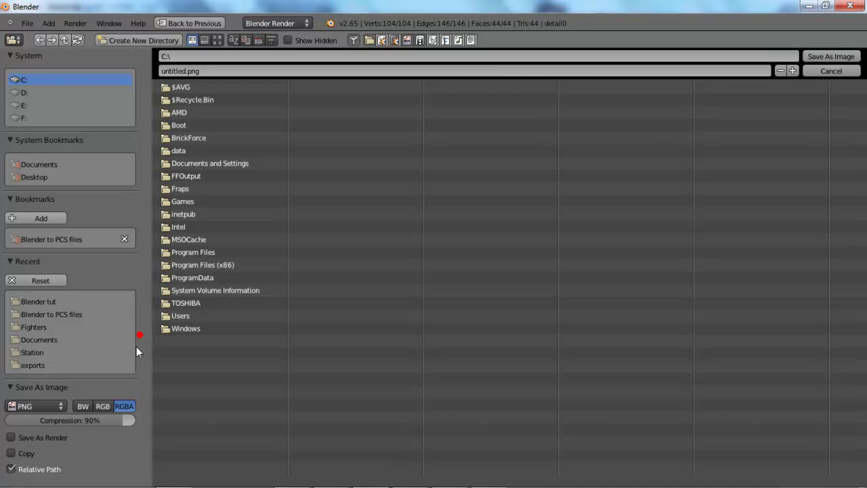
pyautogui.click(46, 301)
pyautogui.click(170, 71)
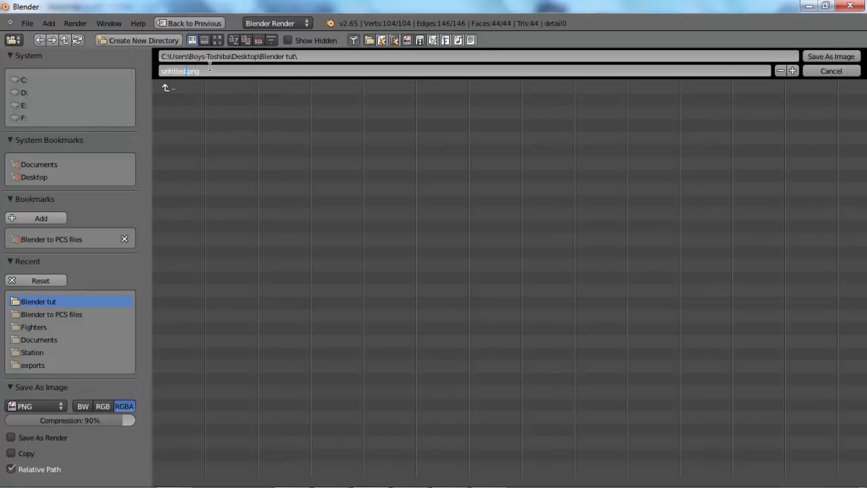
pyautogui.press('BackSpace')
pyautogui.press('BackSpace')
pyautogui.press('BackSpace')
pyautogui.press('BackSpace')
pyautogui.press('BackSpace')
pyautogui.press('BackSpace')
pyautogui.press('BackSpace')
pyautogui.write('Cube1')
pyautogui.click(668, 95)
pyautogui.click(832, 57)
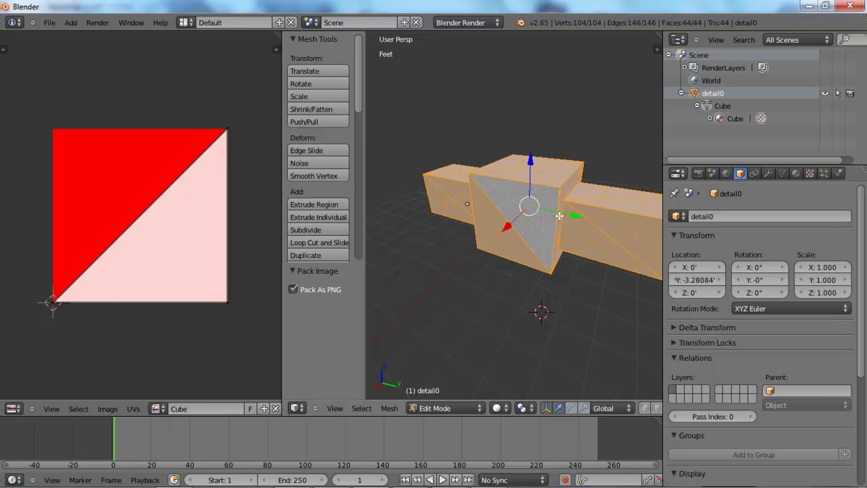
# Export the model as COLLADA, overwriting Cube.dae in the Blender tut folder
pyautogui.click(49, 22)
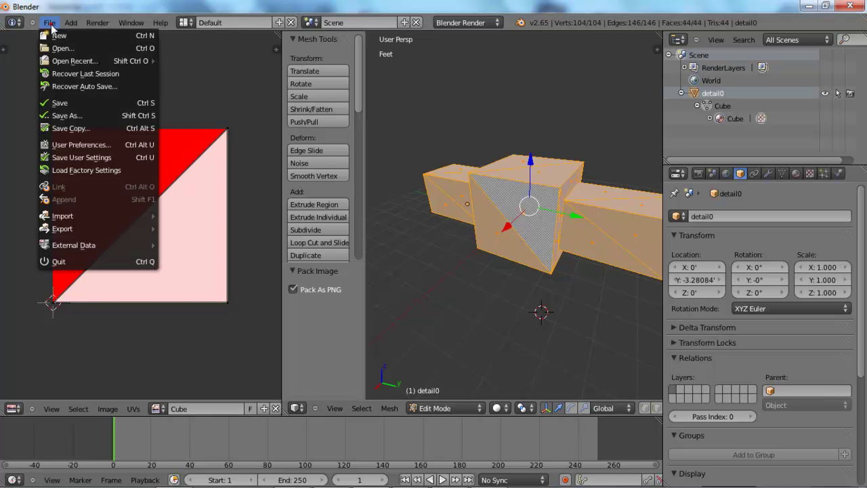
pyautogui.moveTo(111, 229)
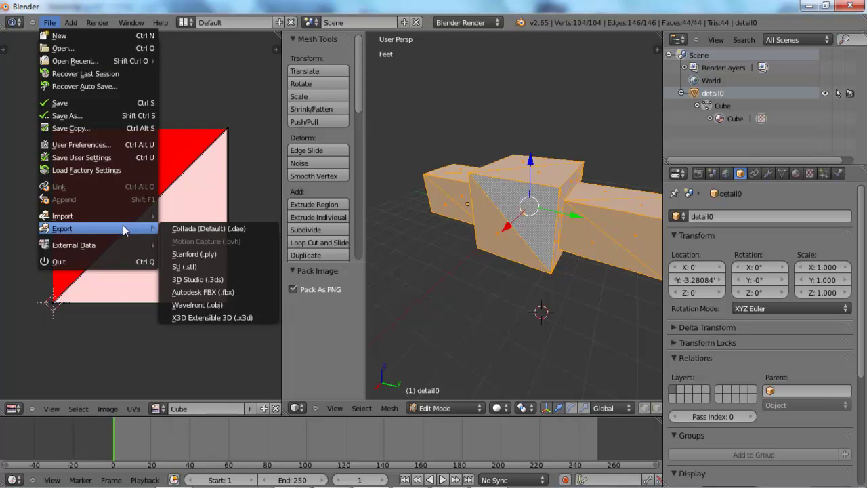
pyautogui.click(242, 231)
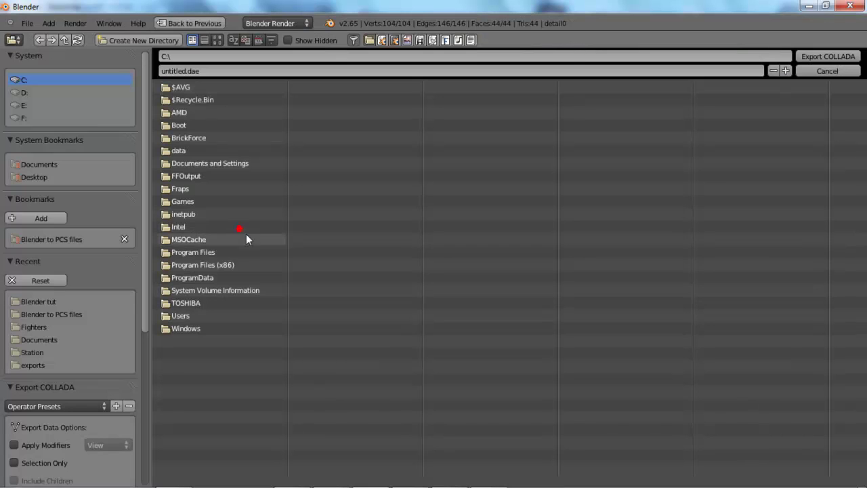
pyautogui.click(55, 301)
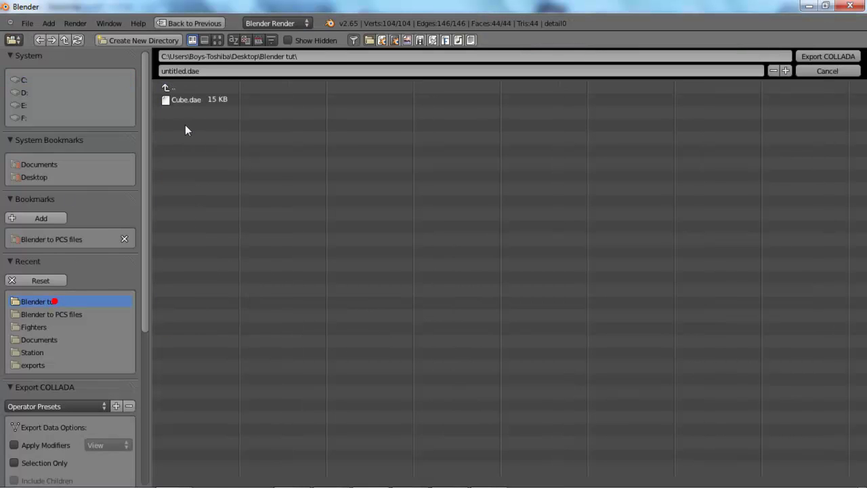
pyautogui.click(193, 101)
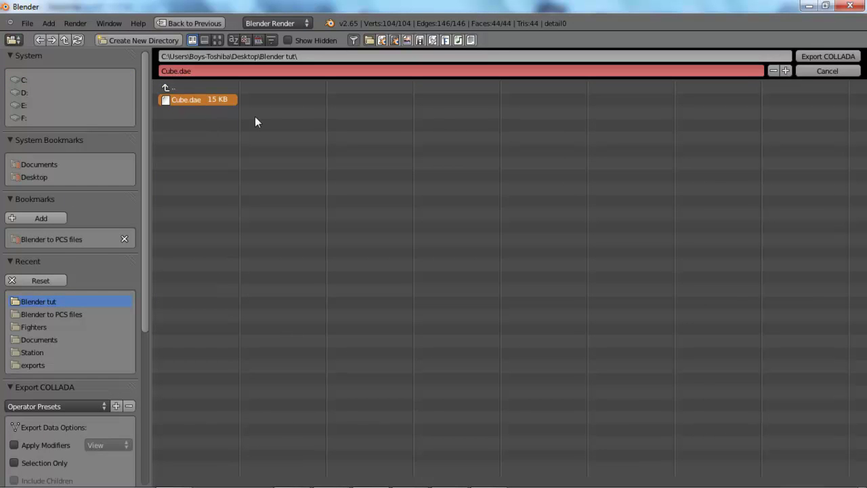
pyautogui.click(836, 56)
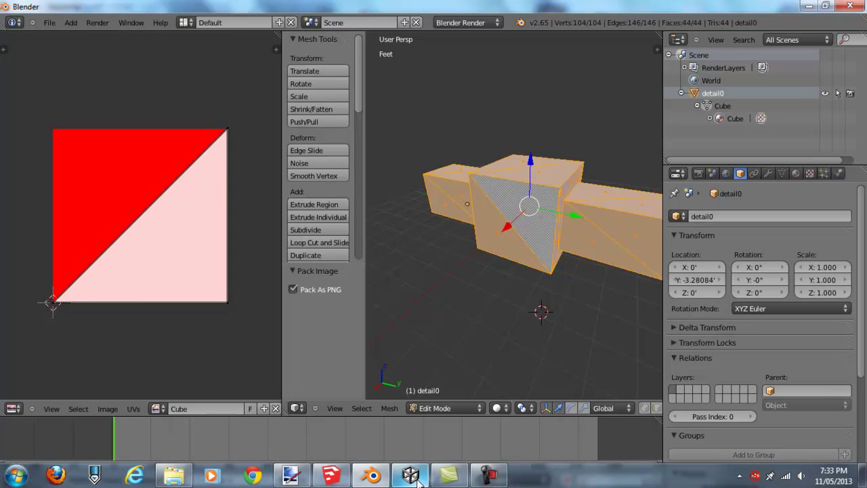
# In PCS 2.1, try opening Cube.dae from Blender tut, then cancel and return to Blender
pyautogui.click(411, 477)
pyautogui.click(32, 37)
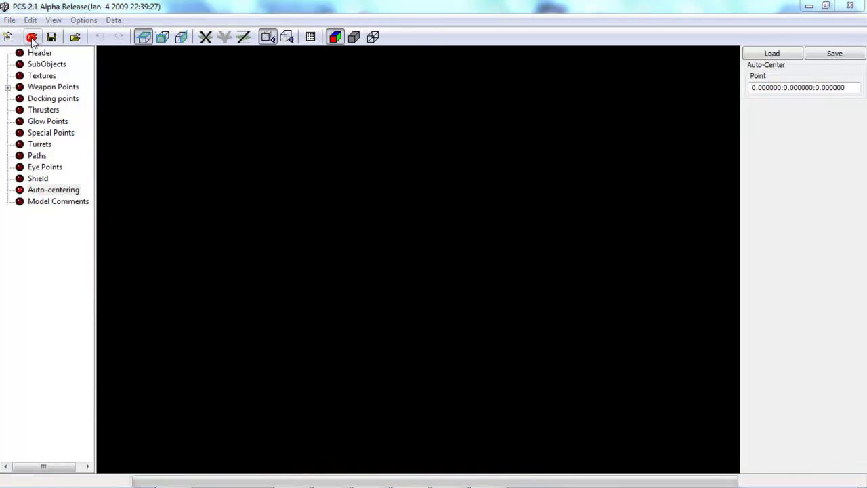
pyautogui.doubleClick(139, 120)
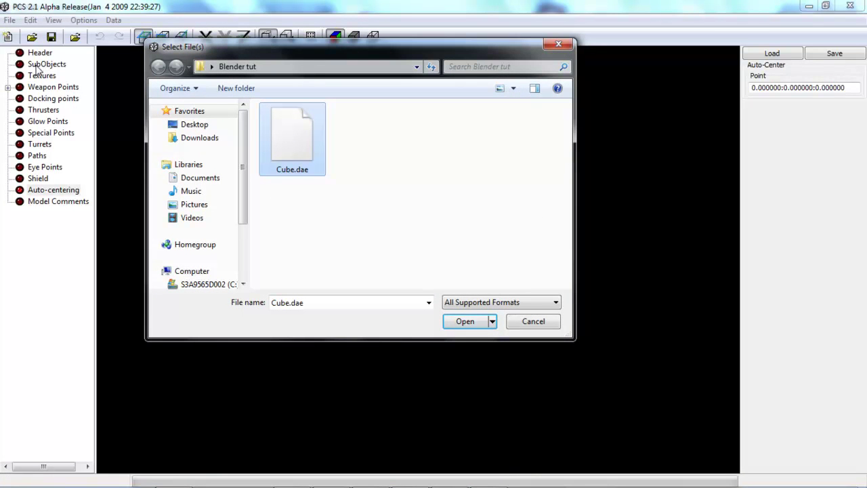
pyautogui.click(463, 326)
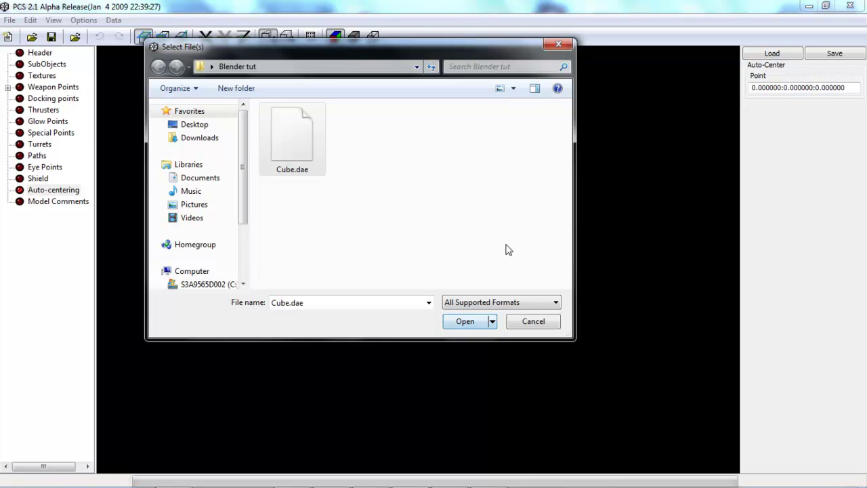
pyautogui.click(527, 323)
pyautogui.click(371, 476)
pyautogui.click(49, 22)
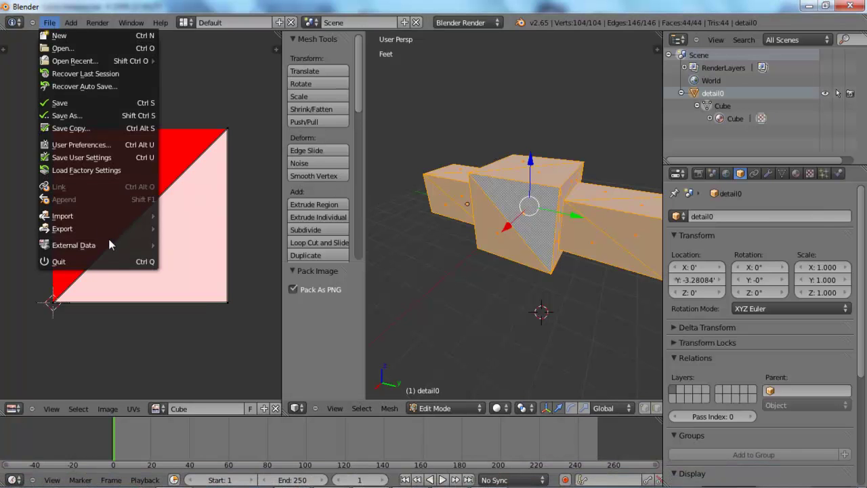
# Re-export the model as COLLADA over Cube.dae in Blender tut, with material textures included
pyautogui.moveTo(117, 229)
pyautogui.click(196, 228)
pyautogui.moveTo(147, 234); pyautogui.dragTo(147, 291)
pyautogui.click(46, 213)
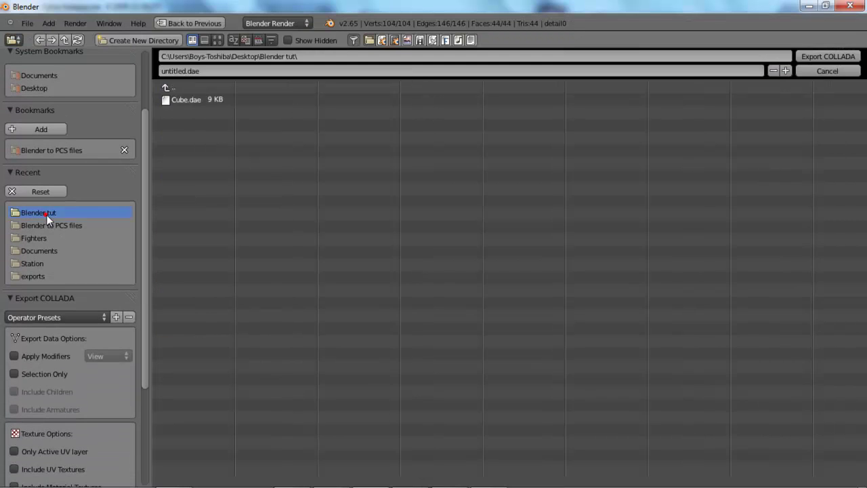
pyautogui.moveTo(141, 215); pyautogui.dragTo(144, 318)
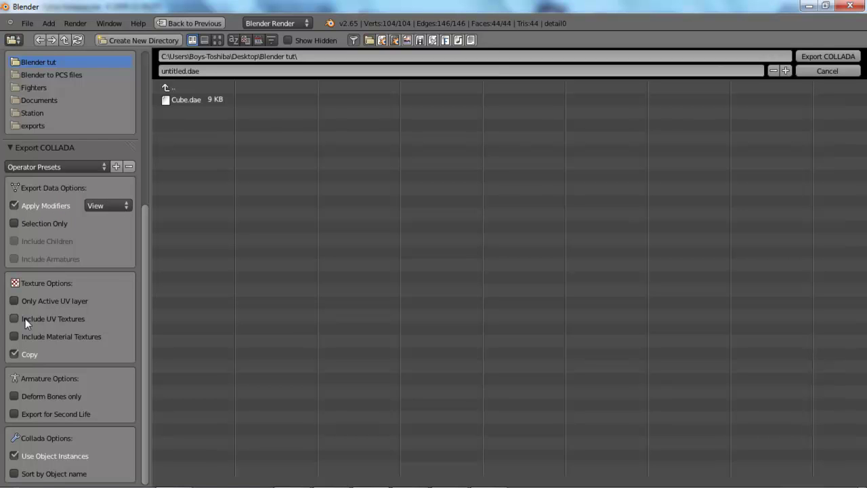
pyautogui.click(15, 336)
pyautogui.click(194, 100)
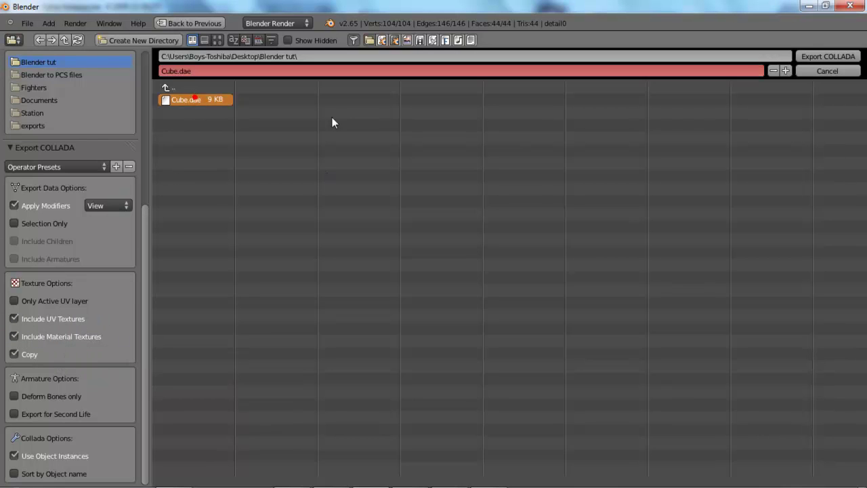
pyautogui.click(808, 59)
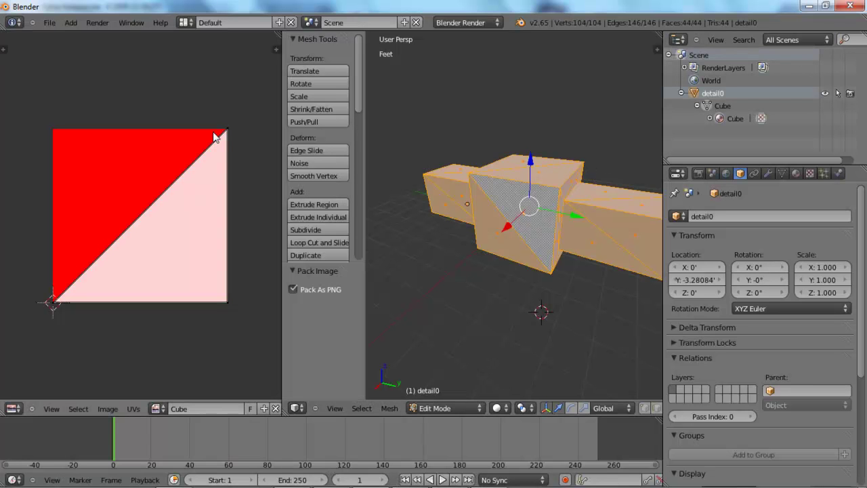
# In PCS 2.1, open the exported Cube.dae model
pyautogui.click(411, 482)
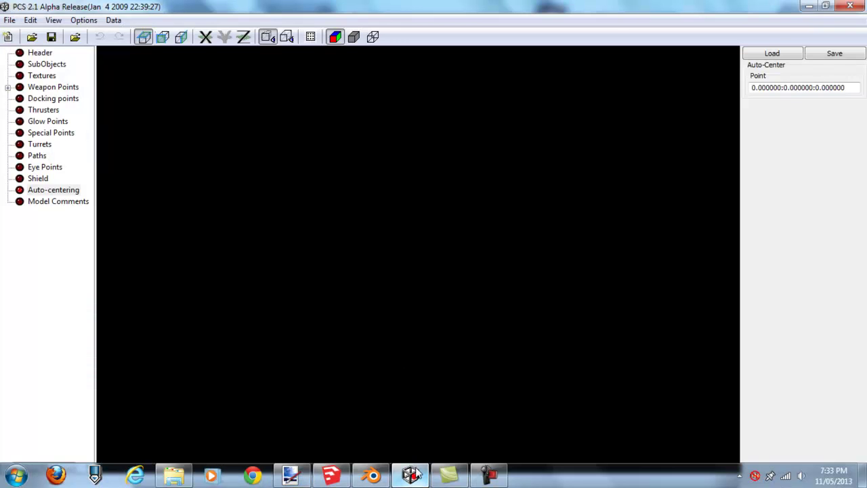
pyautogui.click(39, 42)
pyautogui.click(323, 157)
pyautogui.click(463, 321)
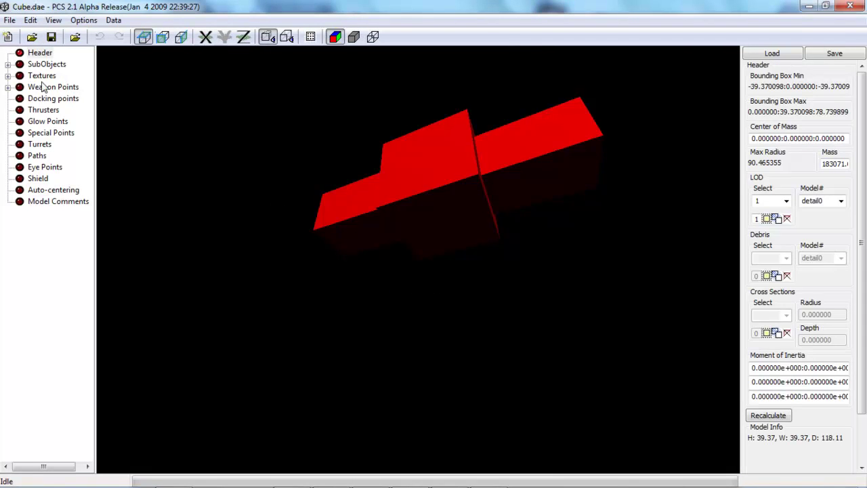
# Expand the SubObjects and Textures lists, select detail0 and the Cube texture, and orbit the model
pyautogui.click(8, 75)
pyautogui.click(7, 64)
pyautogui.moveTo(447, 174); pyautogui.dragTo(286, 182)
pyautogui.click(58, 75)
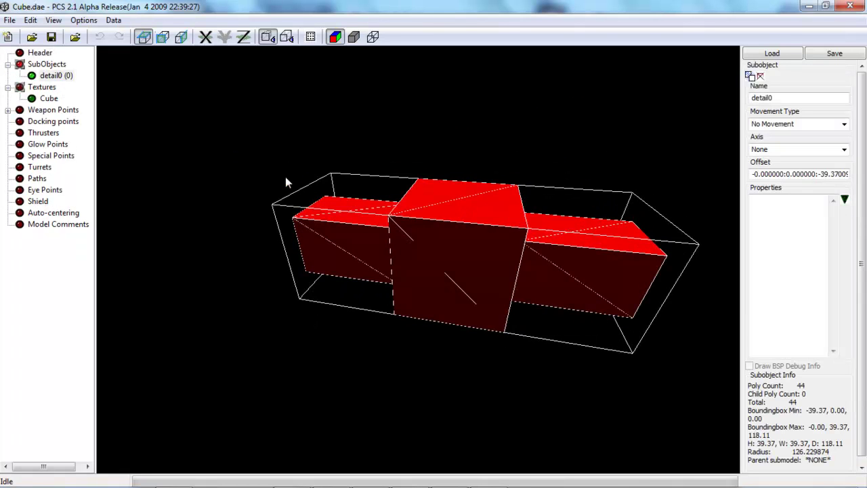
pyautogui.click(49, 98)
pyautogui.moveTo(471, 298); pyautogui.dragTo(390, 296)
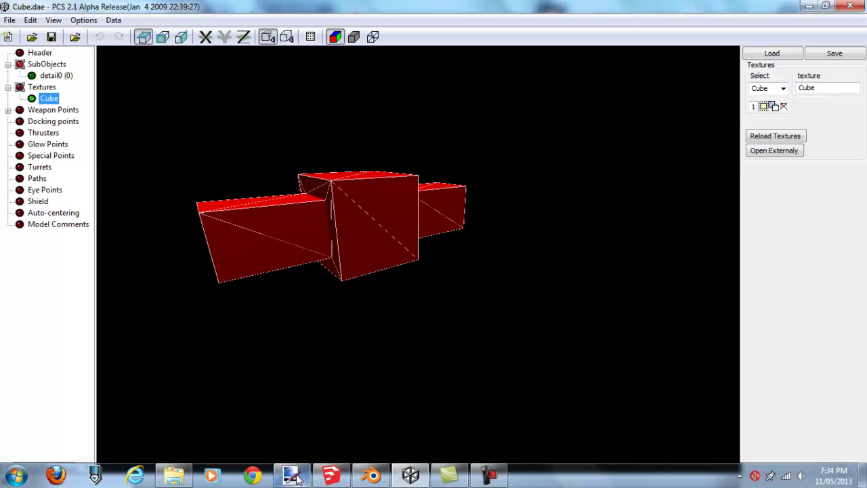
# Arrange the Blender tut folder beside Paint.NET and open Cube1.png in Paint.NET
pyautogui.moveTo(296, 478)
pyautogui.click(174, 475)
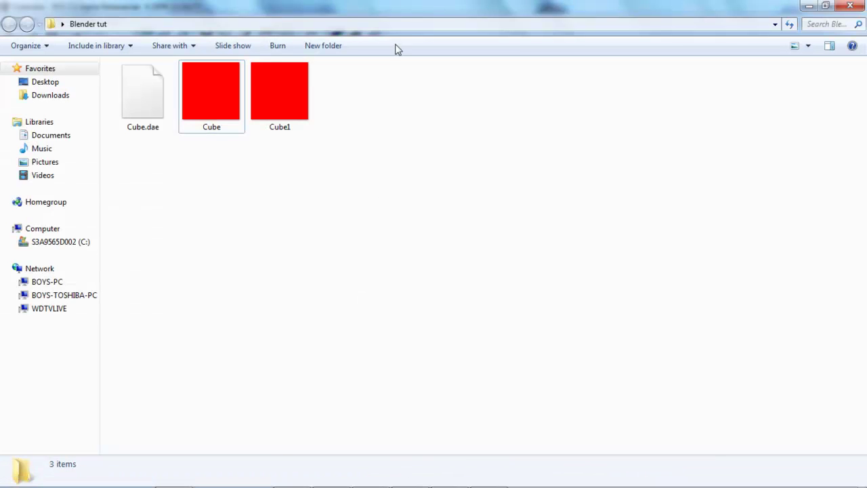
pyautogui.moveTo(350, 21); pyautogui.dragTo(866, 149)
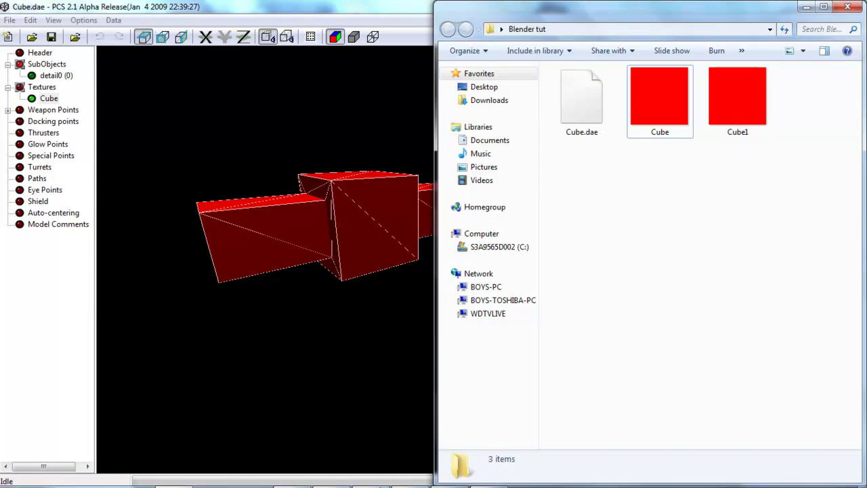
pyautogui.click(290, 480)
pyautogui.moveTo(427, 7)
pyautogui.mouseDown()
pyautogui.moveTo(360, 18)
pyautogui.moveTo(0, 20)
pyautogui.mouseUp()
pyautogui.moveTo(746, 109); pyautogui.dragTo(237, 223)
pyautogui.click(195, 237)
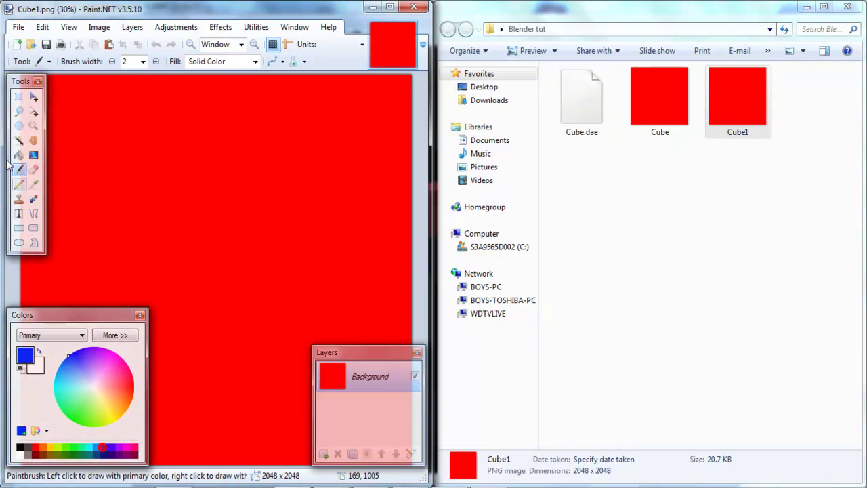
# Draw a blue circle in the image centre with the Ellipse tool and save Cube1.png
pyautogui.click(19, 242)
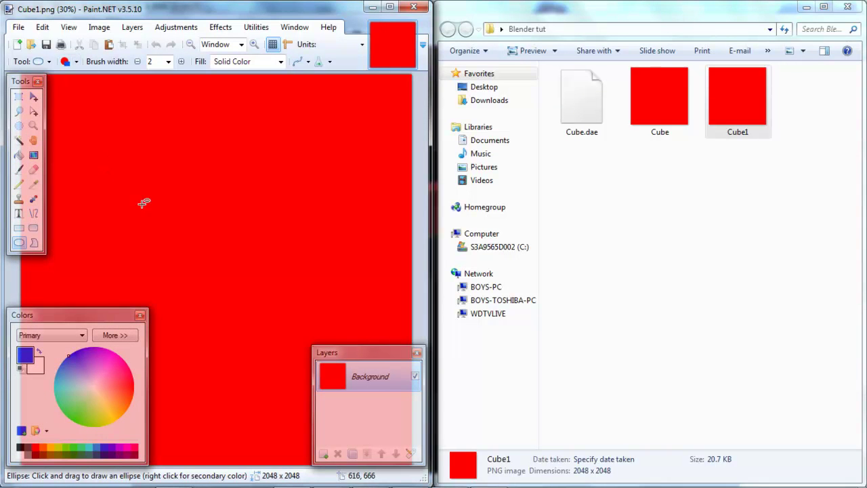
pyautogui.moveTo(140, 192); pyautogui.dragTo(315, 369)
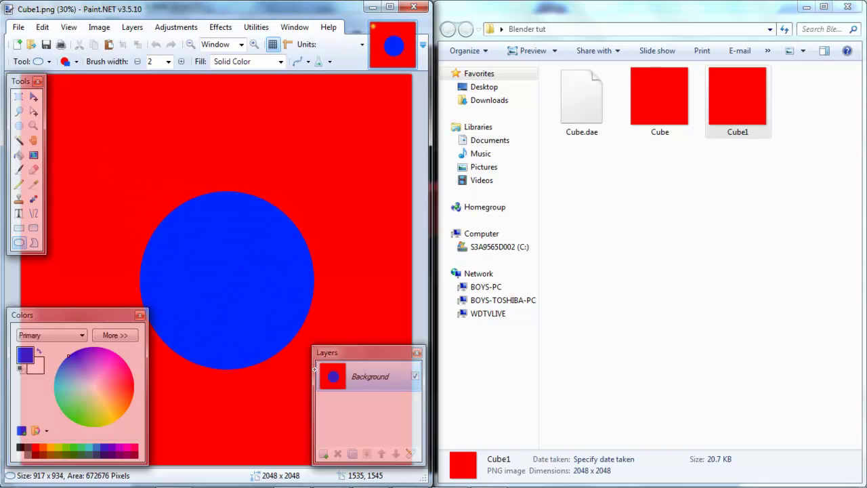
pyautogui.click(46, 44)
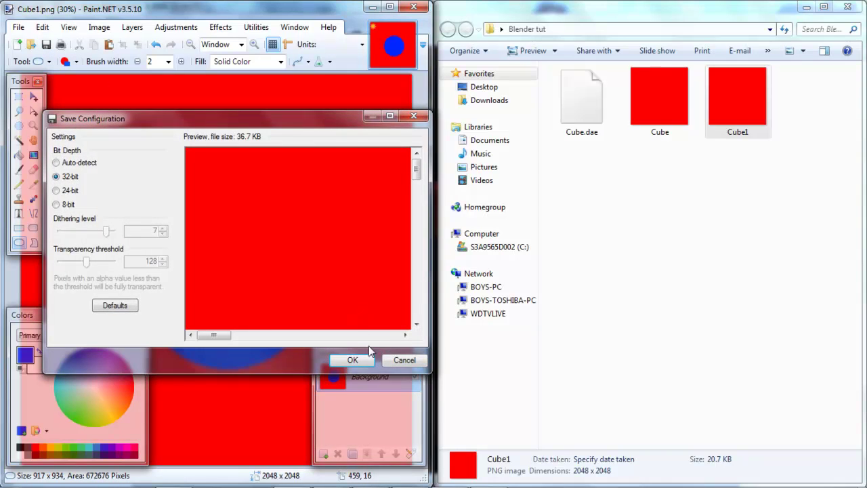
pyautogui.click(351, 360)
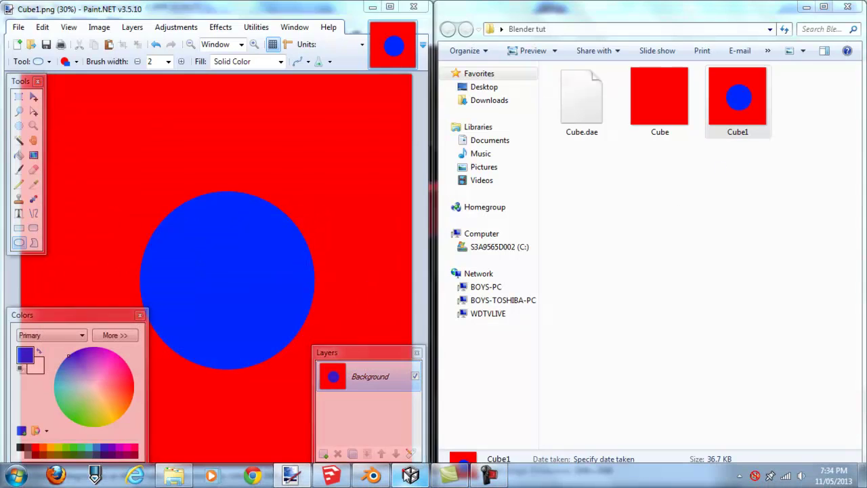
pyautogui.click(489, 479)
# Reload textures in PCS 2.1, orbit the model to check it, then return to Blender
pyautogui.click(769, 136)
pyautogui.moveTo(398, 219); pyautogui.dragTo(610, 173)
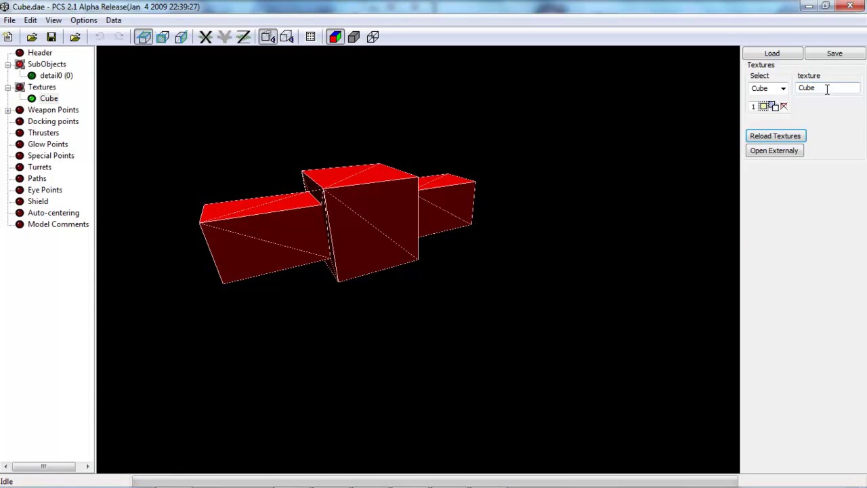
pyautogui.moveTo(352, 226); pyautogui.dragTo(400, 221)
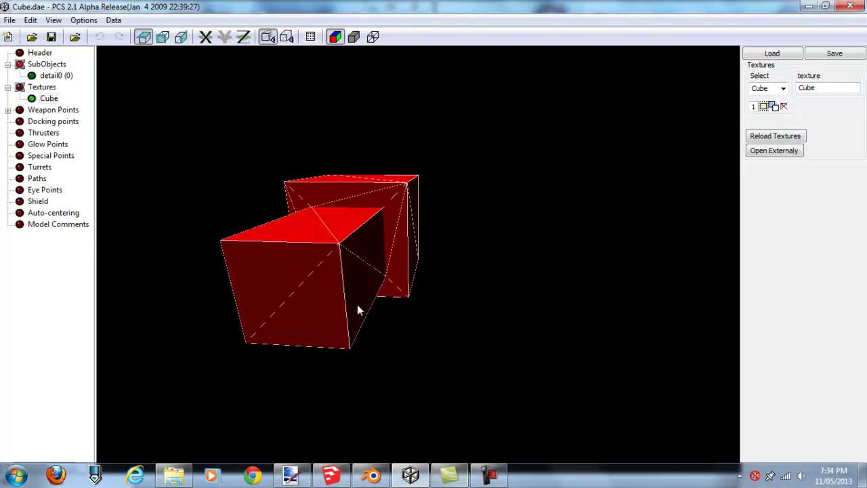
pyautogui.click(373, 477)
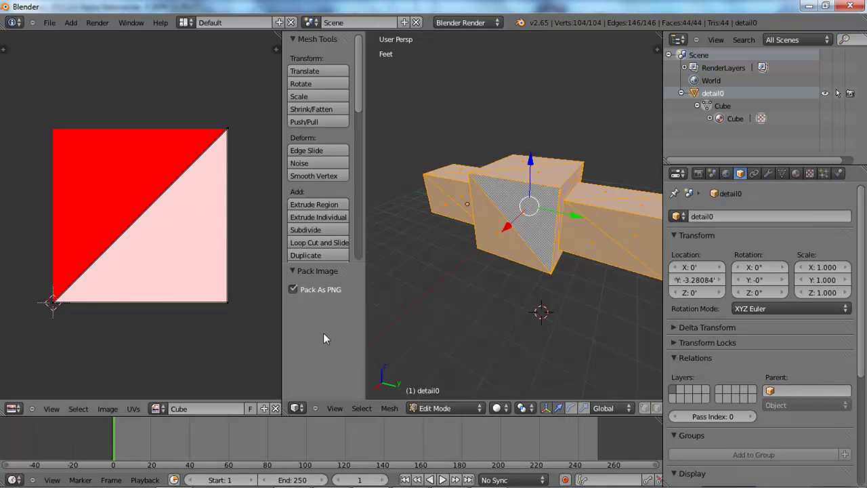
# Close Cube1.png in Paint.NET and open the Cube image from the Blender tut folder
pyautogui.moveTo(360, 484)
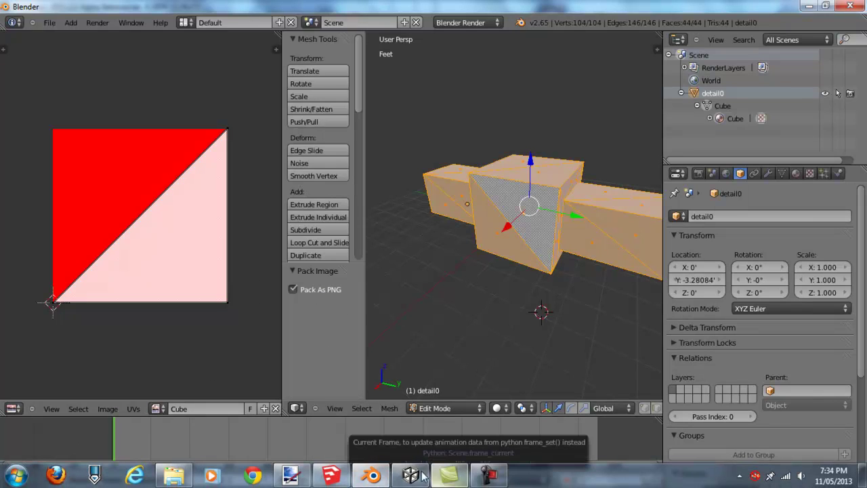
pyautogui.click(290, 477)
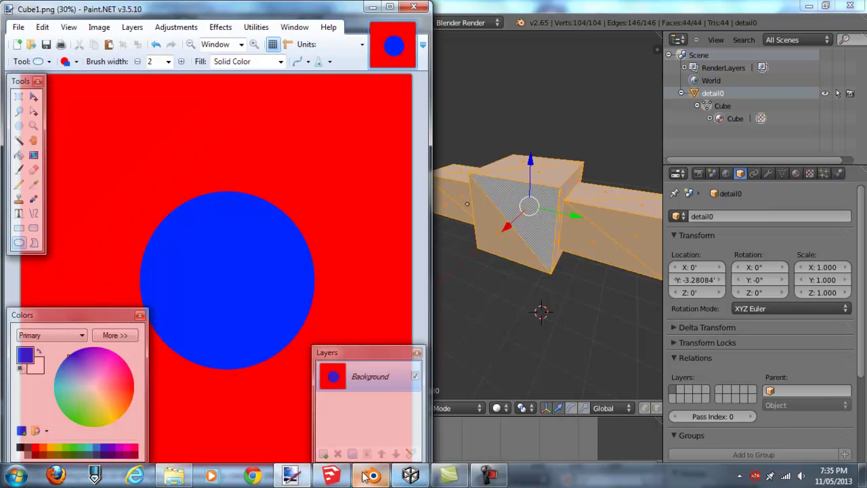
pyautogui.click(173, 477)
pyautogui.click(681, 97)
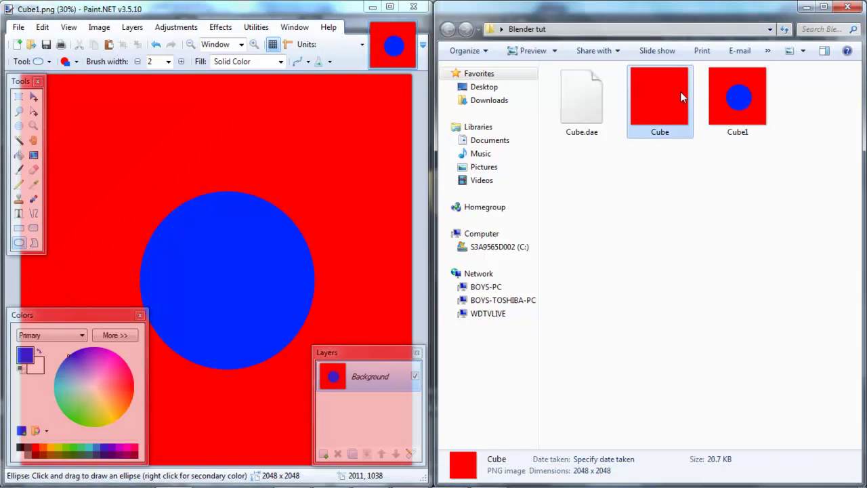
pyautogui.click(410, 27)
pyautogui.moveTo(669, 85)
pyautogui.mouseDown()
pyautogui.moveTo(265, 211)
pyautogui.moveTo(273, 213)
pyautogui.mouseUp()
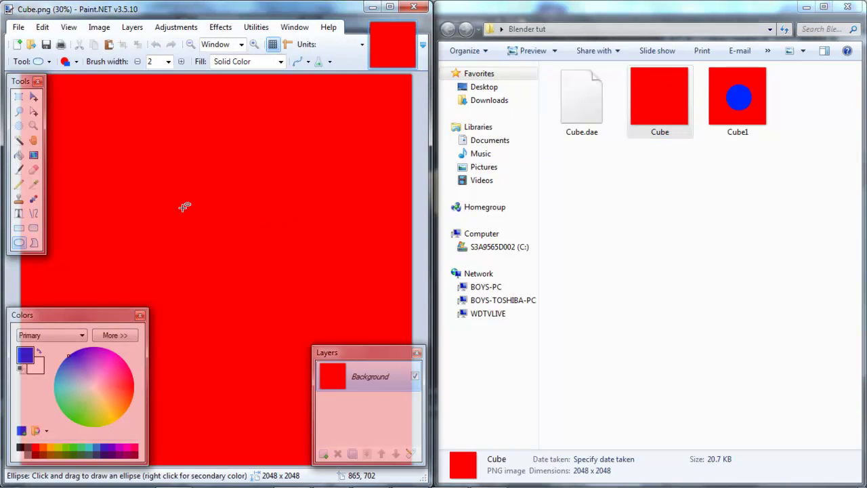
# Draw a large blue oval across the Cube image and save it as PNG
pyautogui.moveTo(93, 146); pyautogui.dragTo(380, 419)
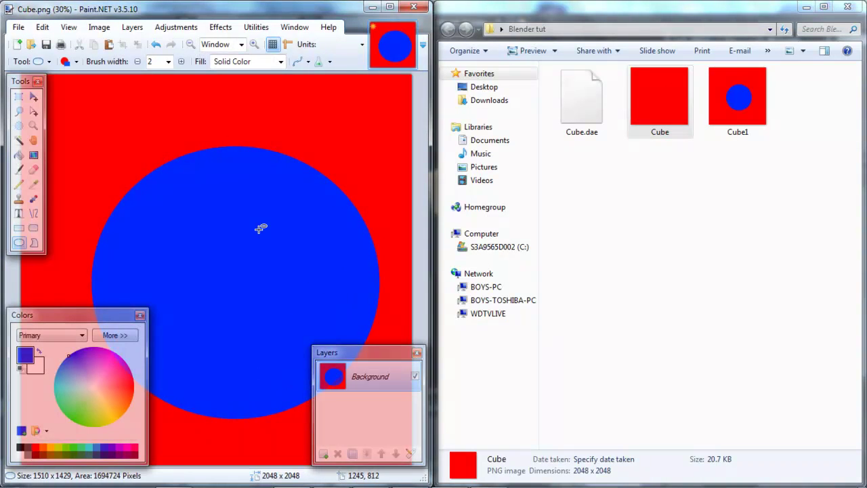
pyautogui.click(46, 44)
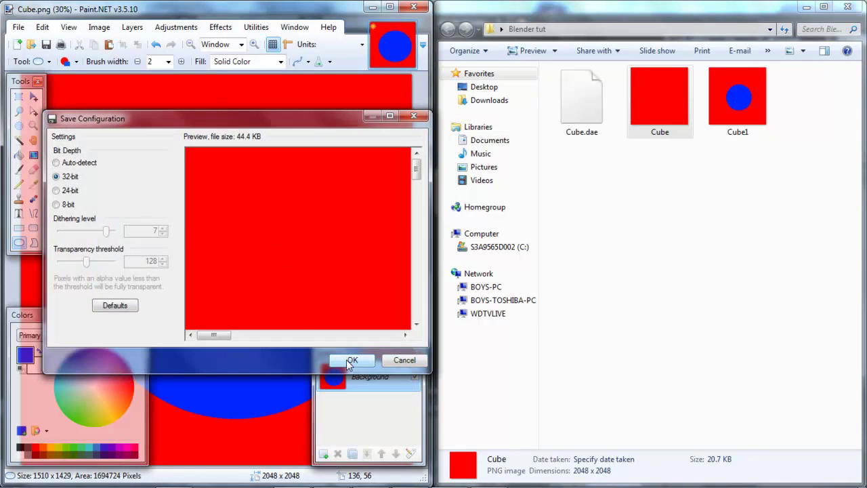
pyautogui.click(347, 359)
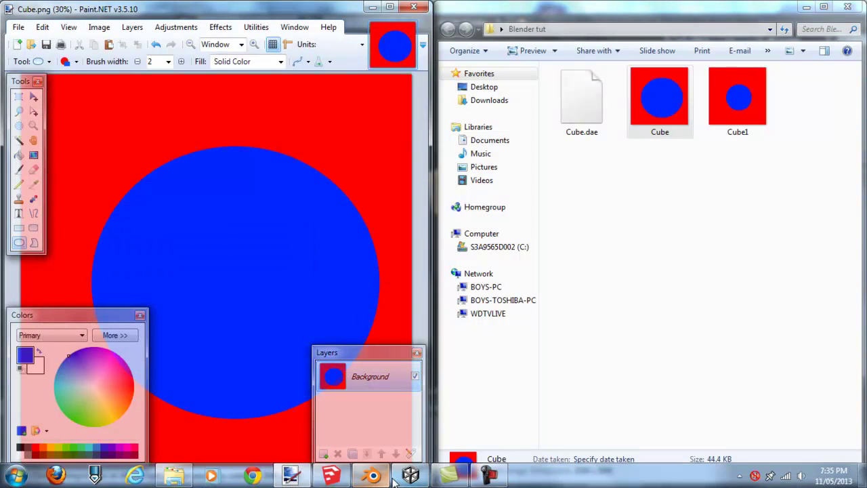
pyautogui.click(410, 476)
# Reload textures in PCS 2.1, orbit the red-and-blue model from above and front, then return to Blender
pyautogui.click(772, 139)
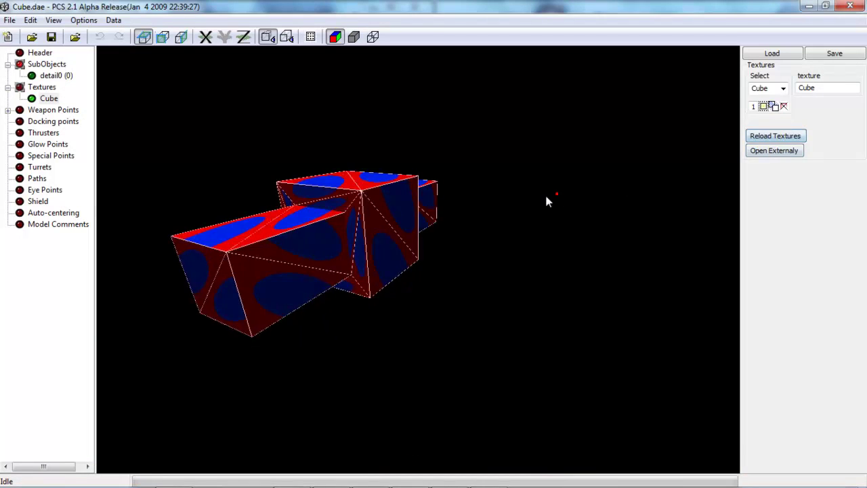
pyautogui.moveTo(559, 209); pyautogui.dragTo(382, 272)
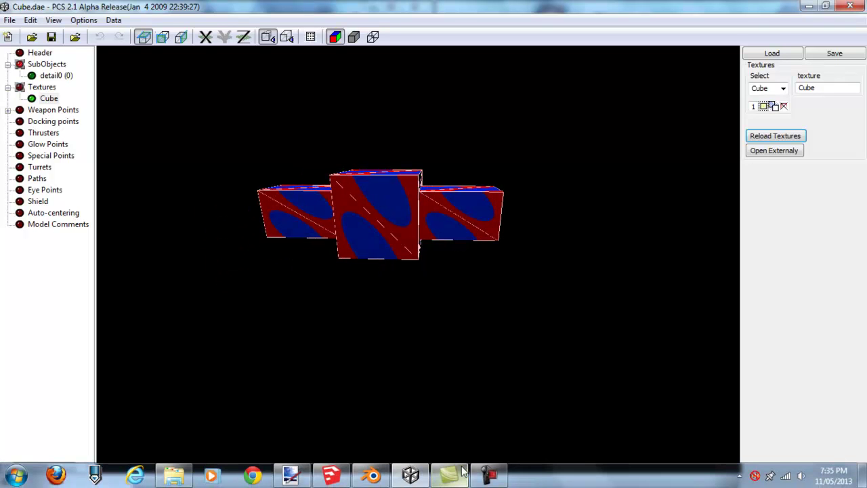
pyautogui.moveTo(373, 249); pyautogui.dragTo(388, 229)
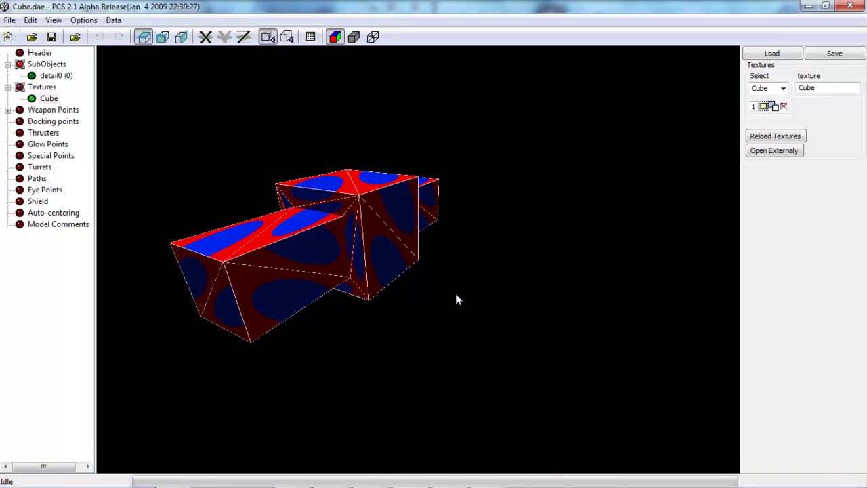
pyautogui.moveTo(193, 250); pyautogui.dragTo(268, 203)
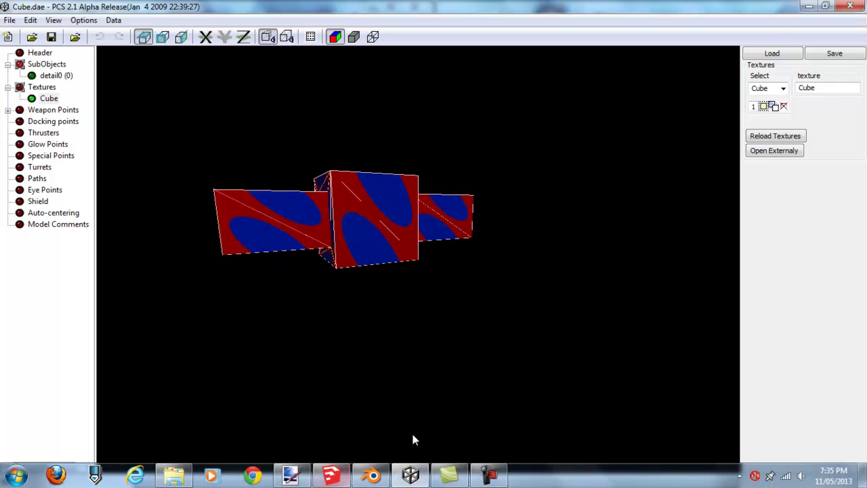
pyautogui.click(370, 478)
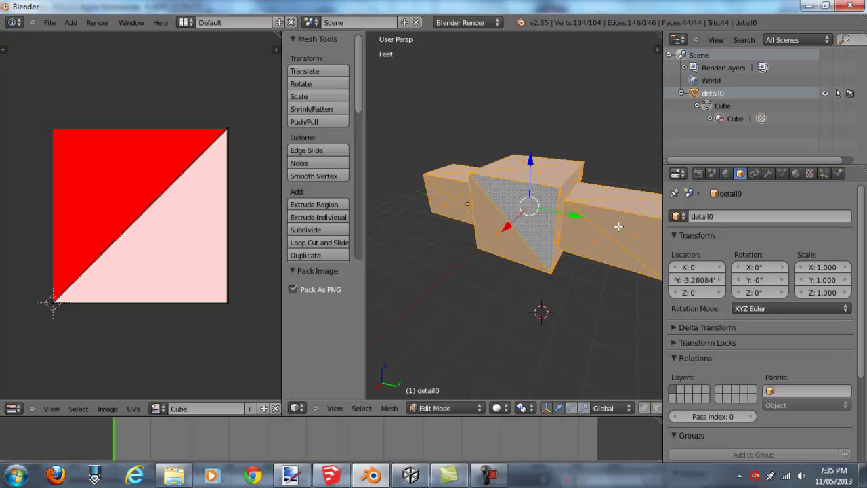
# Orbit the 3D view, place the 3D cursor below the mesh, and switch to SketchUp
pyautogui.moveTo(488, 256)
pyautogui.mouseDown(button='middle')
pyautogui.moveTo(515, 245)
pyautogui.moveTo(489, 236)
pyautogui.moveTo(494, 271)
pyautogui.mouseUp(button='middle')
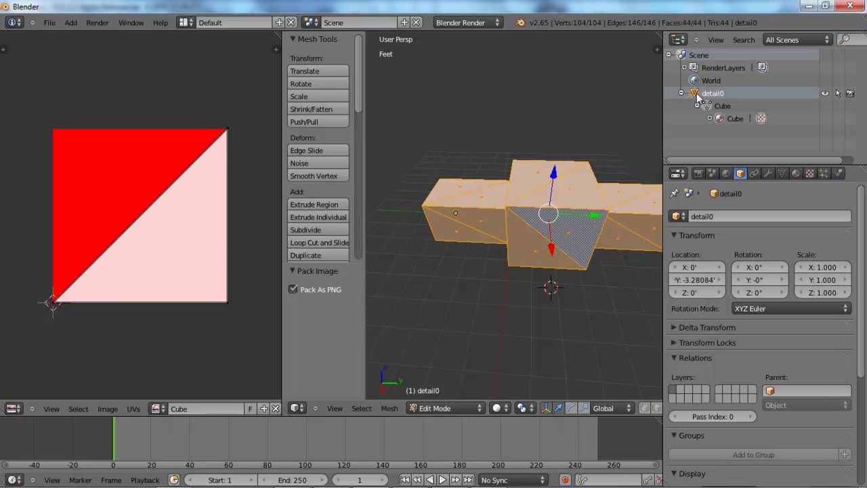
pyautogui.click(547, 302)
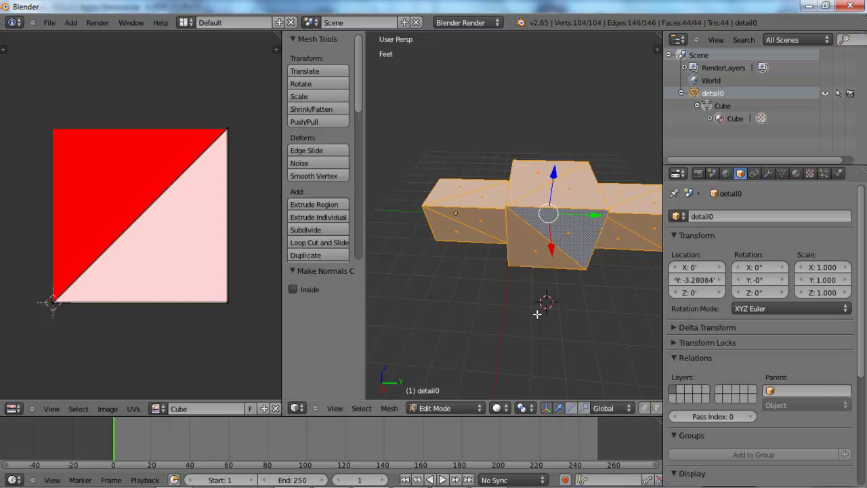
pyautogui.moveTo(407, 481)
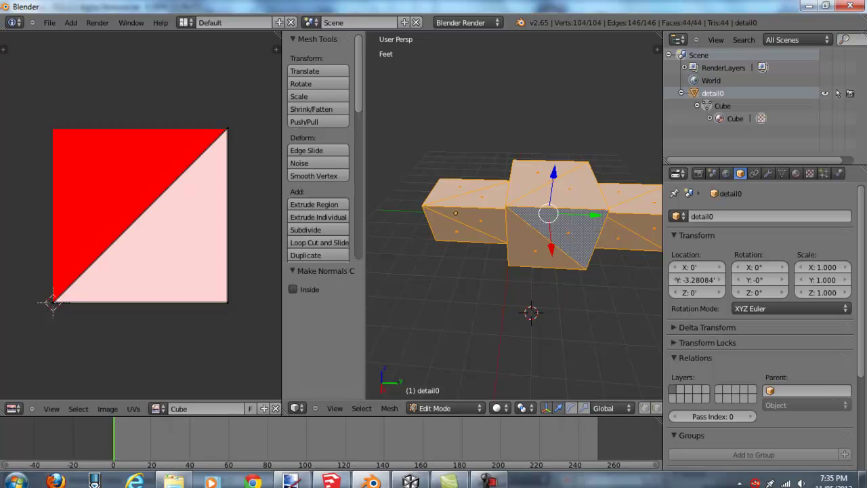
pyautogui.click(410, 478)
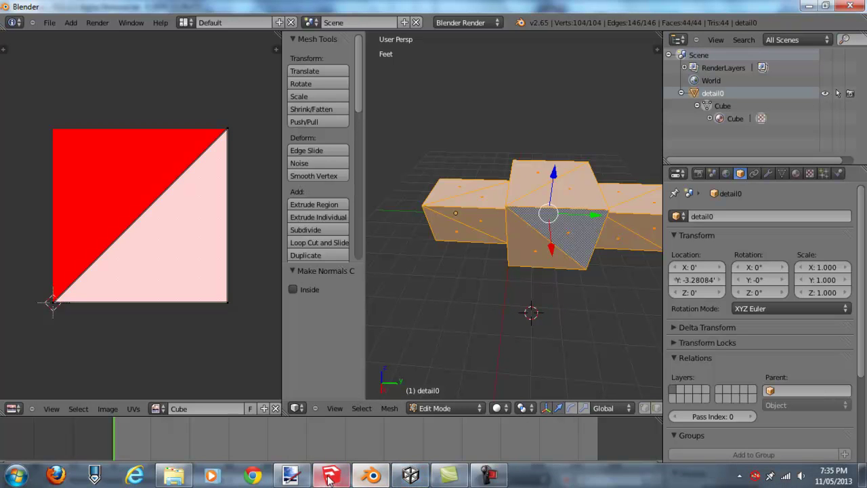
# Export the SketchUp model as COLLADA, overwriting the existing Cube.dae
pyautogui.click(12, 21)
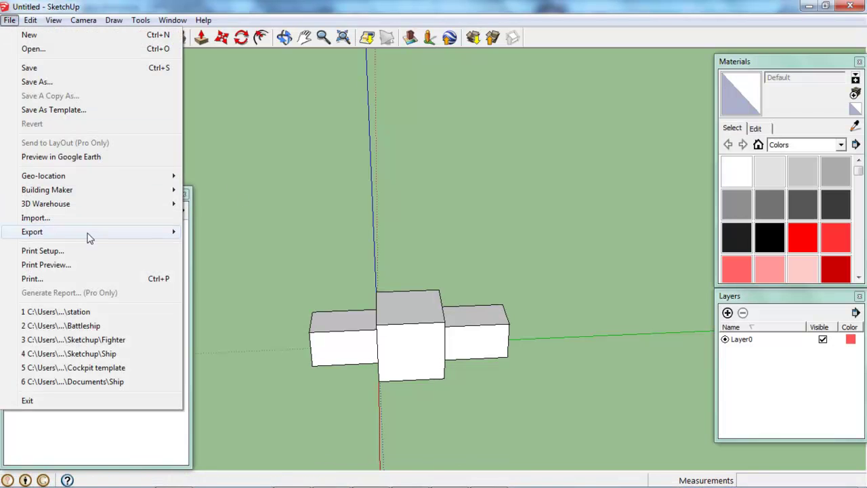
pyautogui.moveTo(88, 235)
pyautogui.click(207, 231)
pyautogui.click(373, 210)
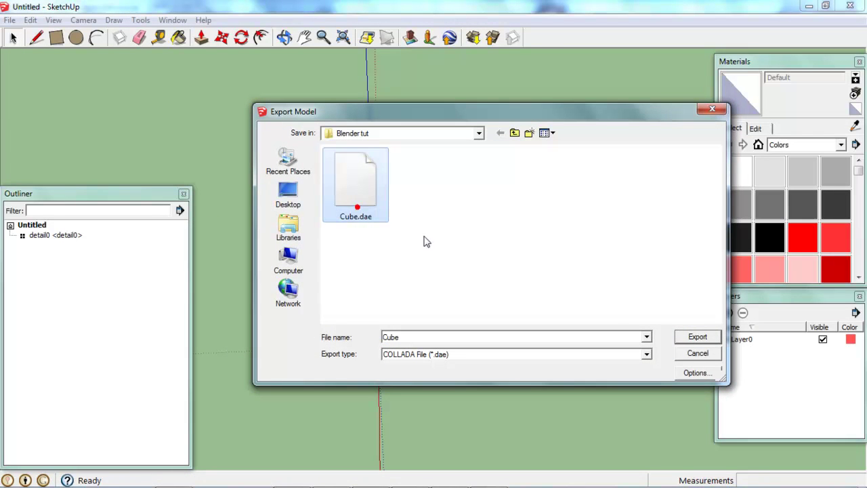
pyautogui.click(695, 338)
pyautogui.click(469, 256)
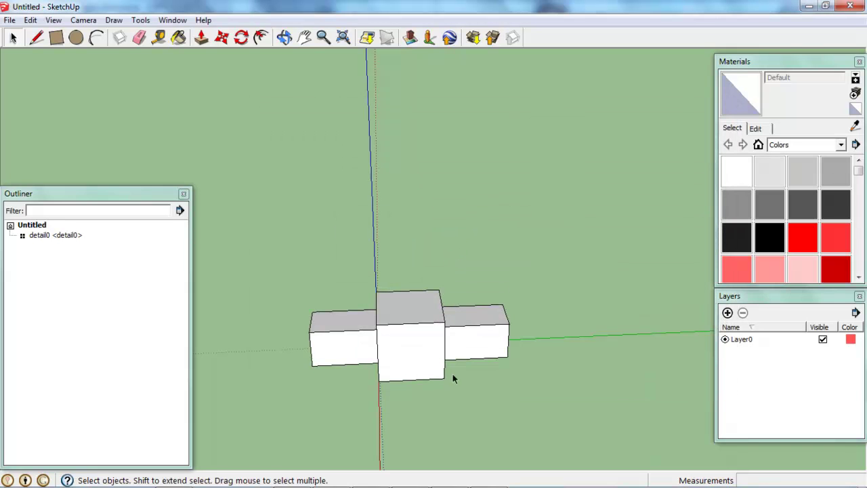
# Back in Blender, reload the start-up scene and delete the default cube
pyautogui.click(375, 475)
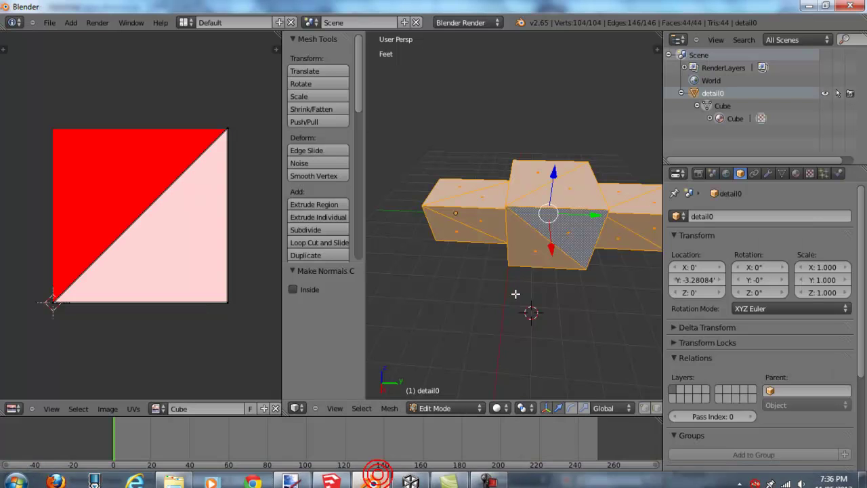
pyautogui.click(429, 418)
pyautogui.click(447, 408)
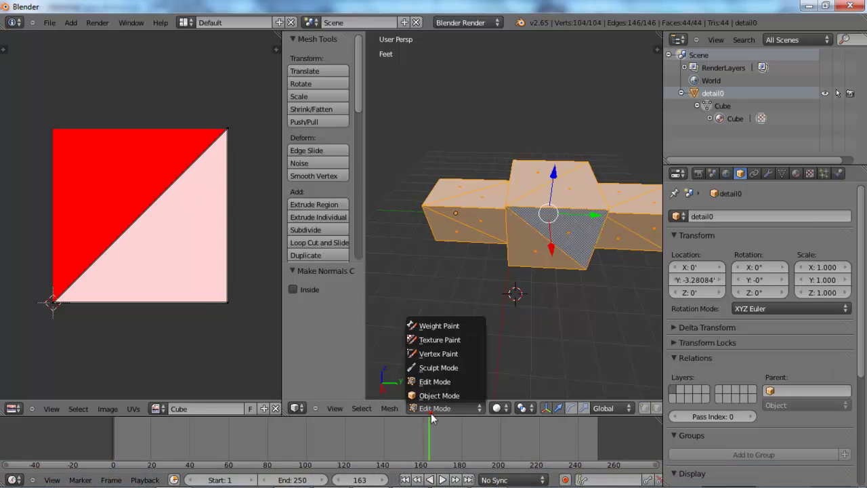
pyautogui.click(438, 401)
pyautogui.hotkey('ctrl', 'n')
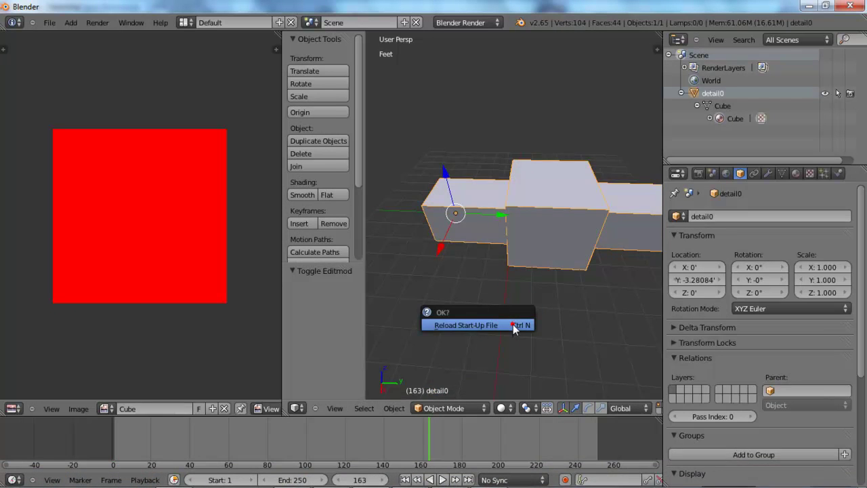
pyautogui.click(513, 324)
pyautogui.press('x')
pyautogui.click(545, 246)
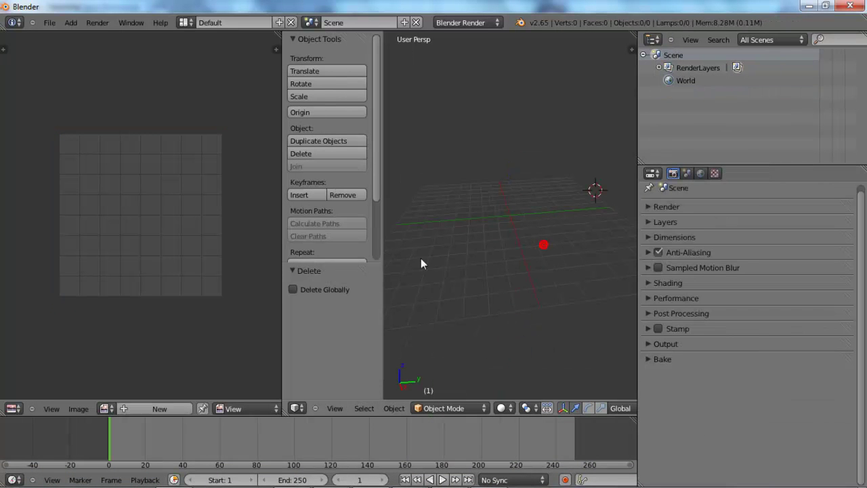
# Import Cube.dae into the scene as a COLLADA file
pyautogui.click(52, 23)
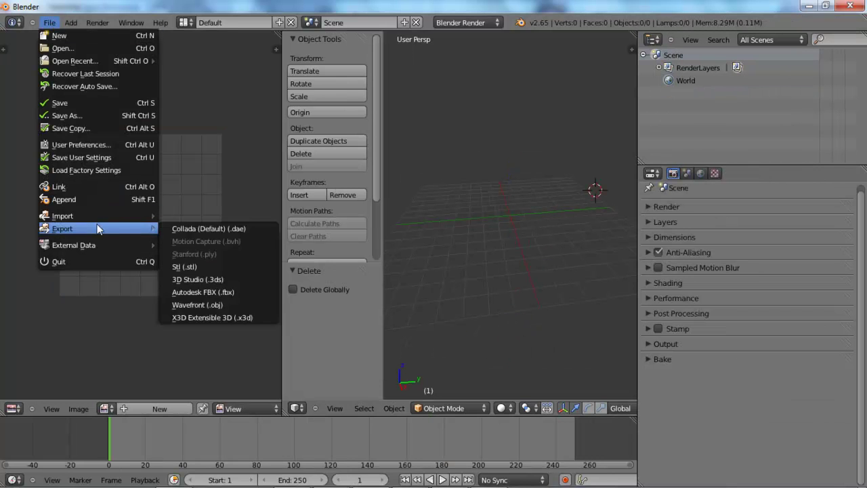
pyautogui.moveTo(108, 215)
pyautogui.click(193, 215)
pyautogui.click(196, 99)
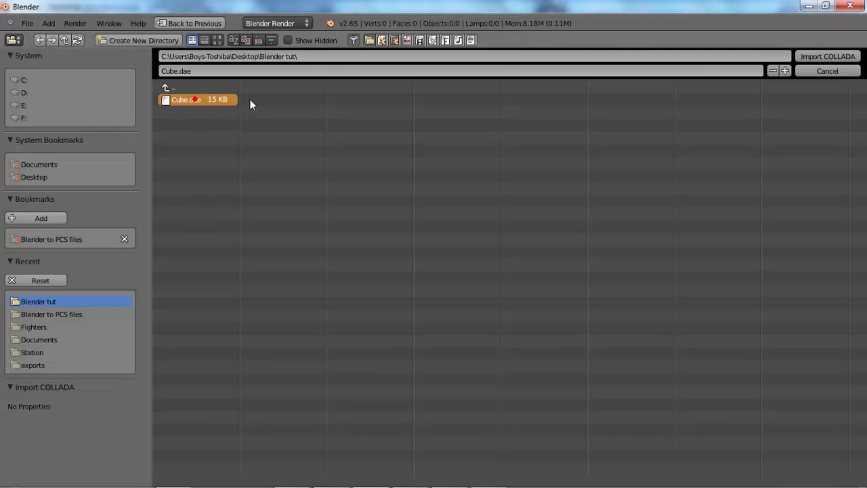
pyautogui.click(809, 54)
# Join the three imported mesh pieces into one object and delete the leftover SketchUp empty
pyautogui.scroll(-8, 498, 202)
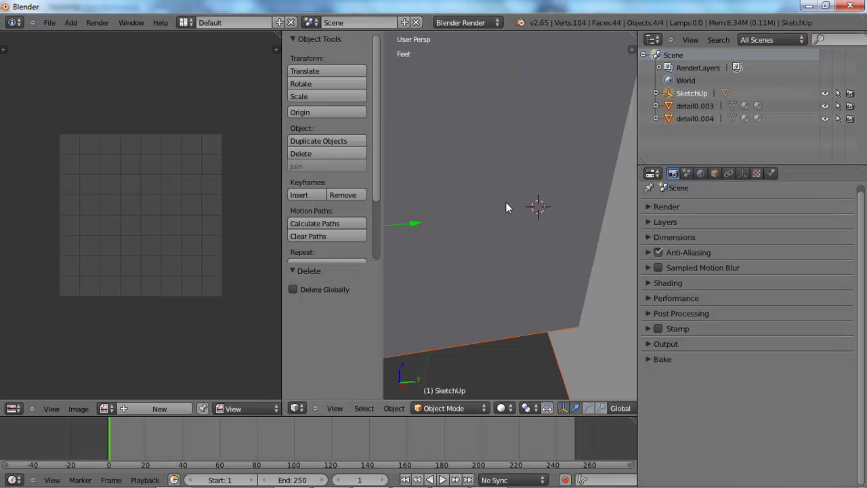
pyautogui.click(656, 93)
pyautogui.click(705, 106)
pyautogui.keyDown('ctrl'); pyautogui.click(684, 119); pyautogui.keyUp('ctrl')
pyautogui.keyDown('ctrl'); pyautogui.click(684, 131); pyautogui.keyUp('ctrl')
pyautogui.click(342, 166)
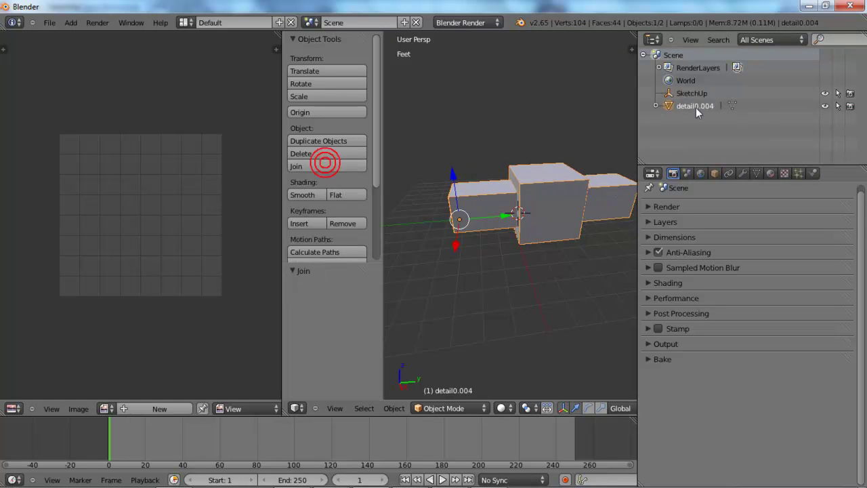
pyautogui.click(671, 95)
pyautogui.press('x')
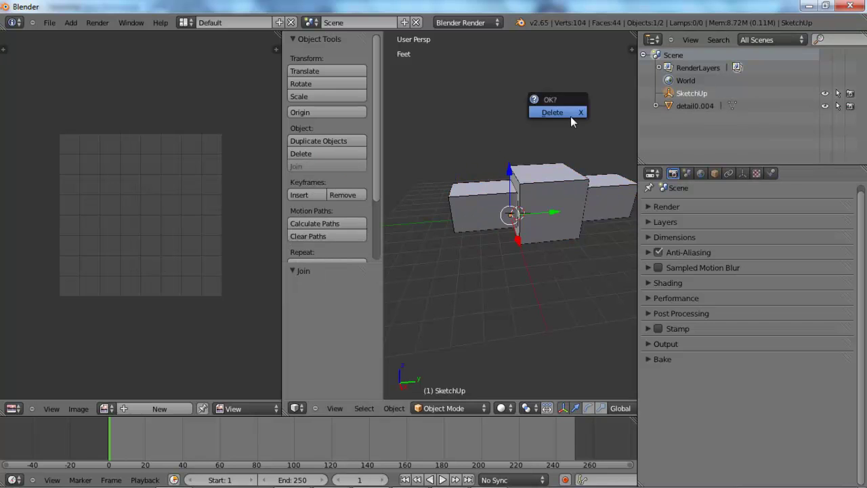
pyautogui.click(570, 114)
# Rename the joined detail0.004 object to detail0 and its mesh data to Cube
pyautogui.click(694, 93)
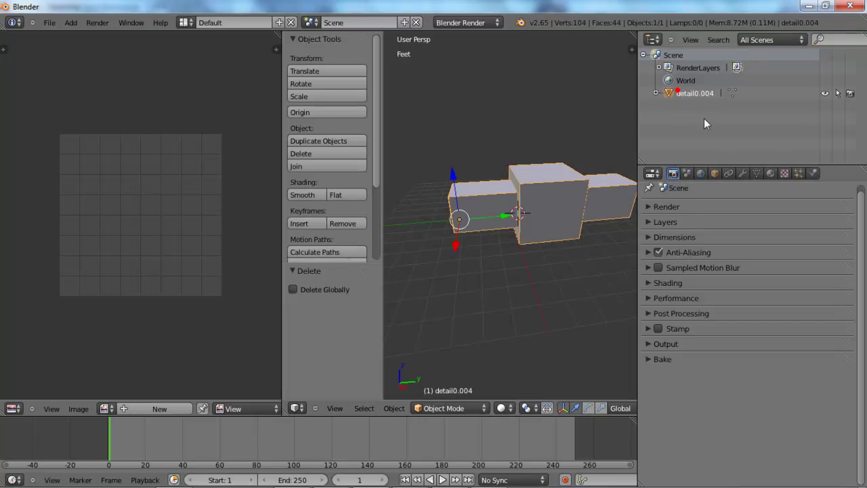
pyautogui.click(717, 174)
pyautogui.click(716, 174)
pyautogui.click(729, 217)
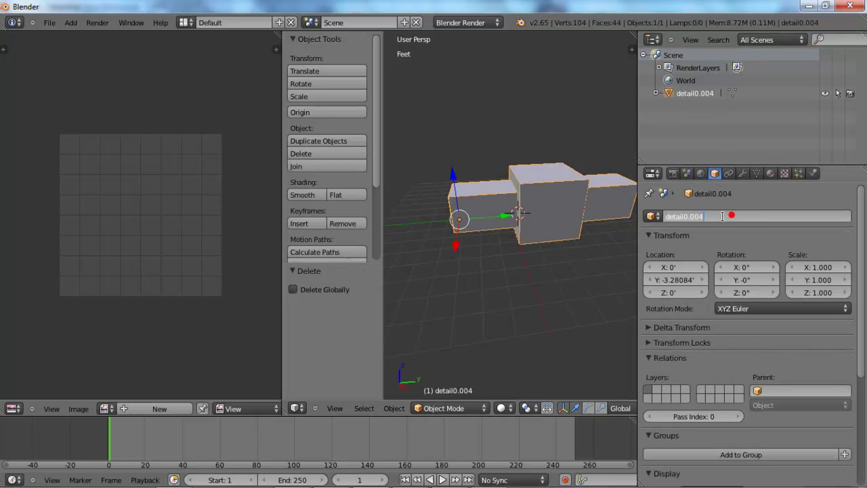
pyautogui.click(655, 95)
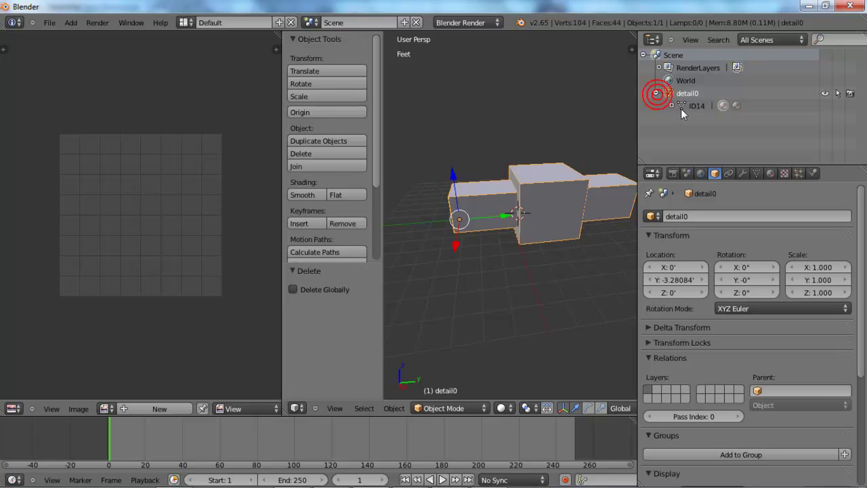
pyautogui.click(686, 107)
pyautogui.click(756, 173)
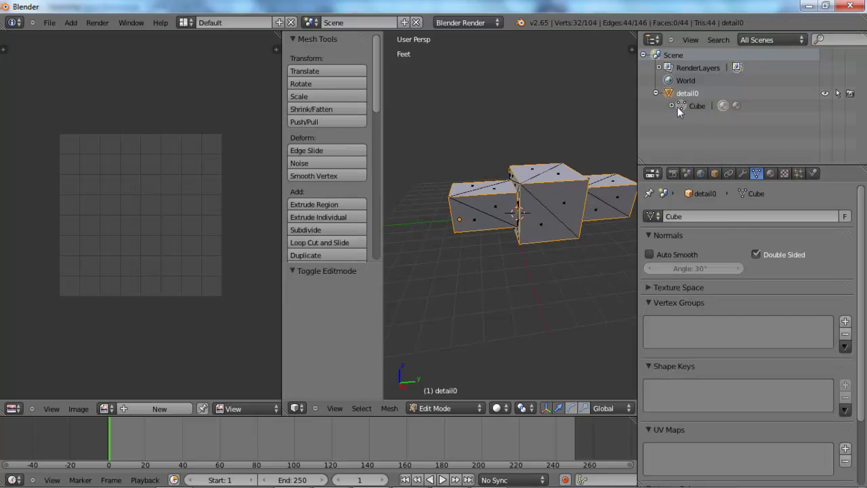
# Remove the edge_color000255 material slot in Object Mode
pyautogui.click(771, 173)
pyautogui.click(704, 234)
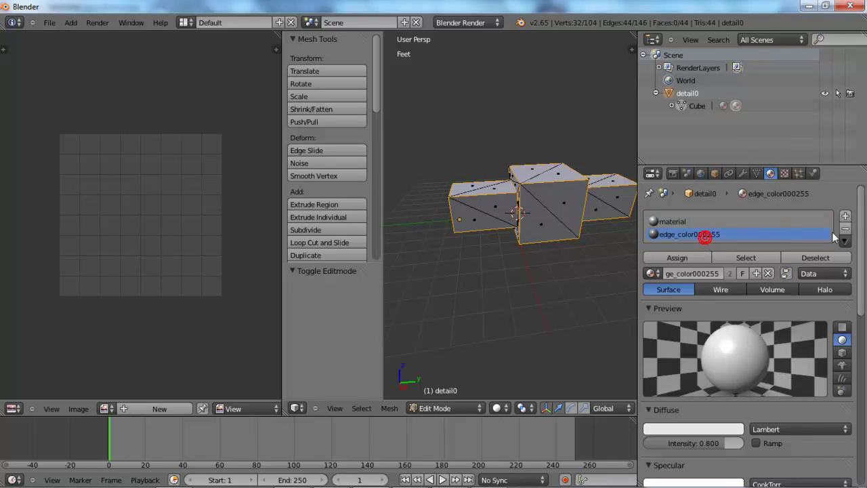
pyautogui.click(845, 229)
pyautogui.click(681, 252)
pyautogui.click(444, 409)
pyautogui.click(444, 396)
pyautogui.click(845, 228)
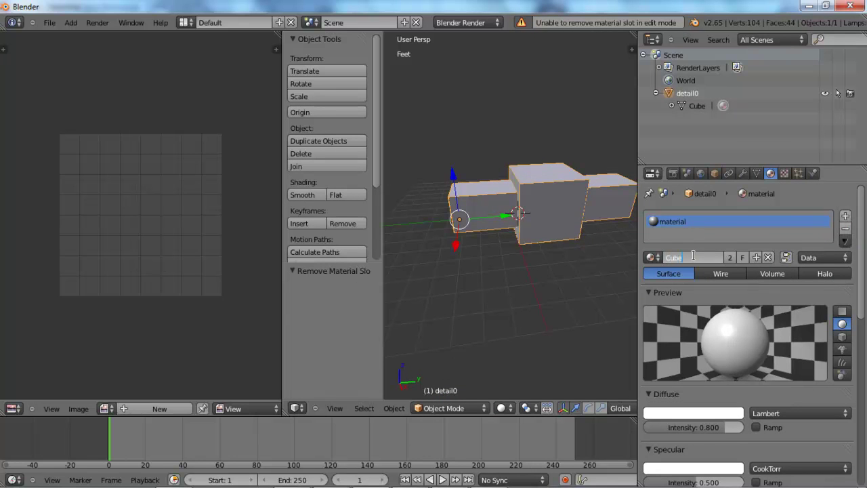
# Add a texture named Cube with type None to the material
pyautogui.click(785, 173)
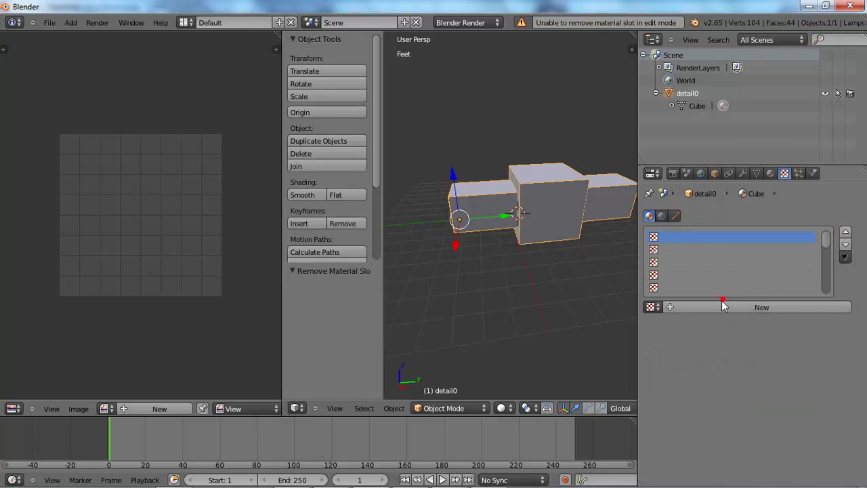
pyautogui.click(725, 306)
pyautogui.click(699, 306)
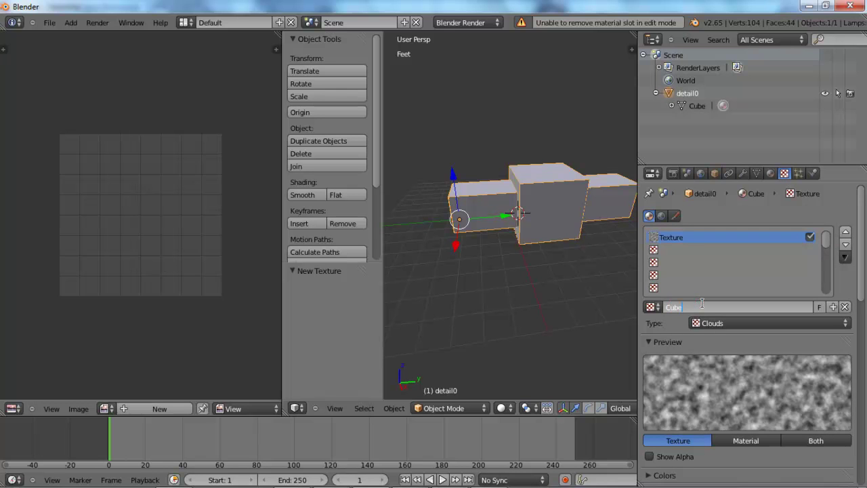
pyautogui.write('Cube')
pyautogui.press('Return')
pyautogui.click(715, 312)
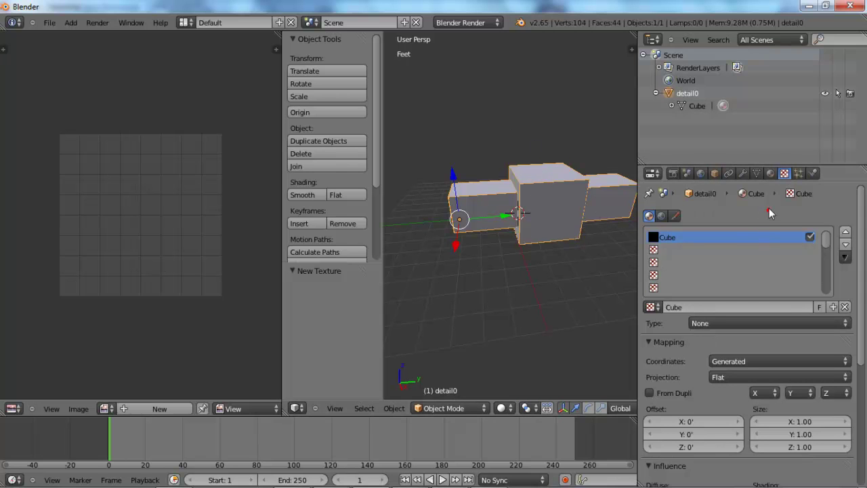
# Add a second material slot holding a new material, Cube2
pyautogui.click(671, 106)
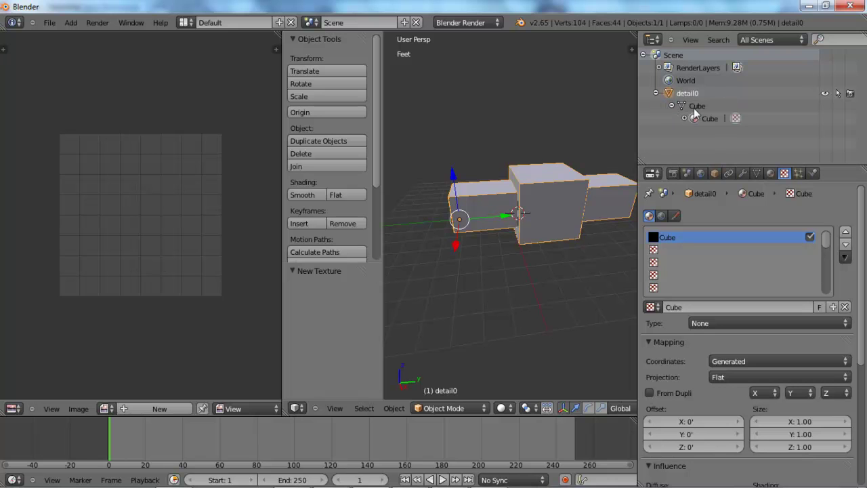
pyautogui.click(770, 174)
pyautogui.moveTo(546, 274); pyautogui.dragTo(511, 277, button='middle')
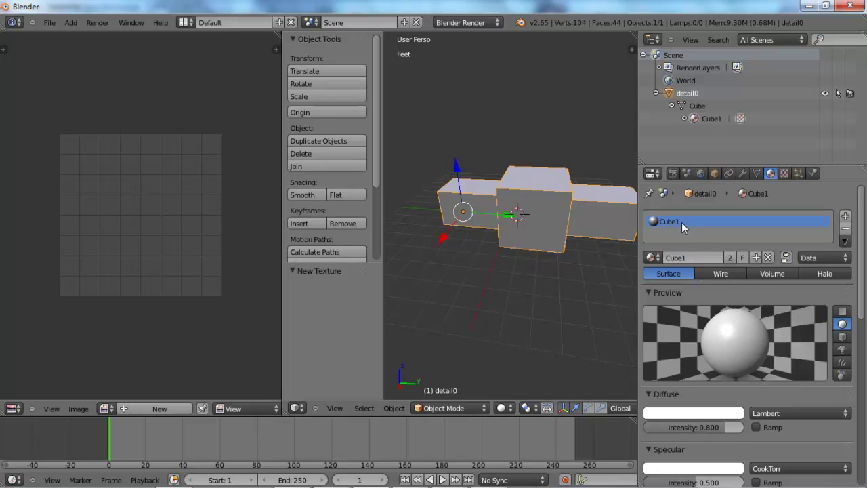
pyautogui.click(846, 216)
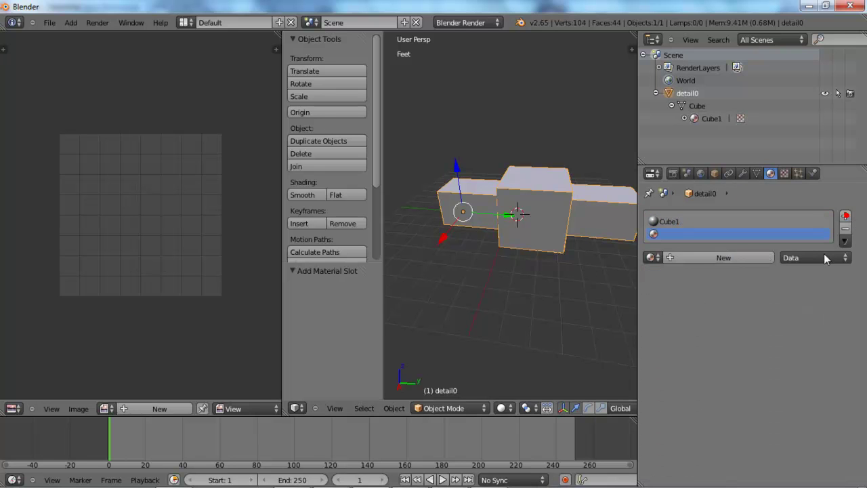
pyautogui.click(721, 261)
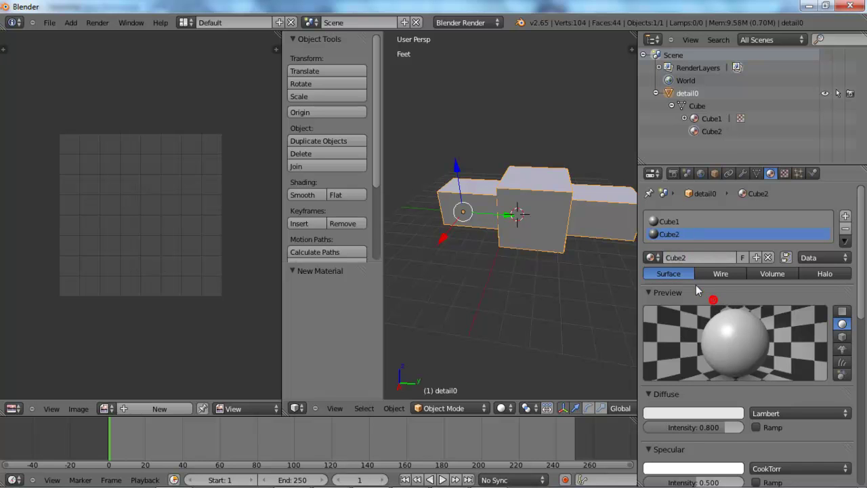
# Switch the mesh back to Edit Mode and deselect all vertices
pyautogui.click(444, 408)
pyautogui.click(436, 389)
pyautogui.click(525, 313)
pyautogui.press('a')
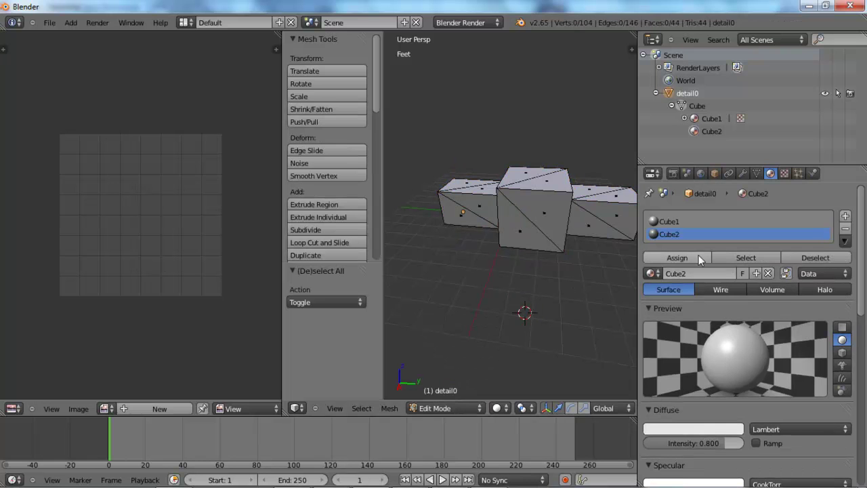
# Select all faces of the left and right side blocks and assign them Cube2
pyautogui.moveTo(556, 222); pyautogui.dragTo(529, 188, button='middle')
pyautogui.rightClick(560, 224)
pyautogui.keyDown('shift'); pyautogui.rightClick(591, 223); pyautogui.keyUp('shift')
pyautogui.keyDown('shift'); pyautogui.rightClick(513, 187); pyautogui.keyUp('shift')
pyautogui.keyDown('shift'); pyautogui.rightClick(444, 180); pyautogui.keyUp('shift')
pyautogui.keyDown('shift'); pyautogui.rightClick(440, 166); pyautogui.keyUp('shift')
pyautogui.keyDown('shift'); pyautogui.rightClick(557, 219); pyautogui.keyUp('shift')
pyautogui.keyDown('shift'); pyautogui.rightClick(546, 219); pyautogui.keyUp('shift')
pyautogui.moveTo(547, 219); pyautogui.dragTo(503, 254, button='middle')
pyautogui.keyDown('shift'); pyautogui.rightClick(542, 176); pyautogui.keyUp('shift')
pyautogui.keyDown('shift'); pyautogui.rightClick(429, 213); pyautogui.keyUp('shift')
pyautogui.keyDown('shift'); pyautogui.rightClick(510, 188); pyautogui.keyUp('shift')
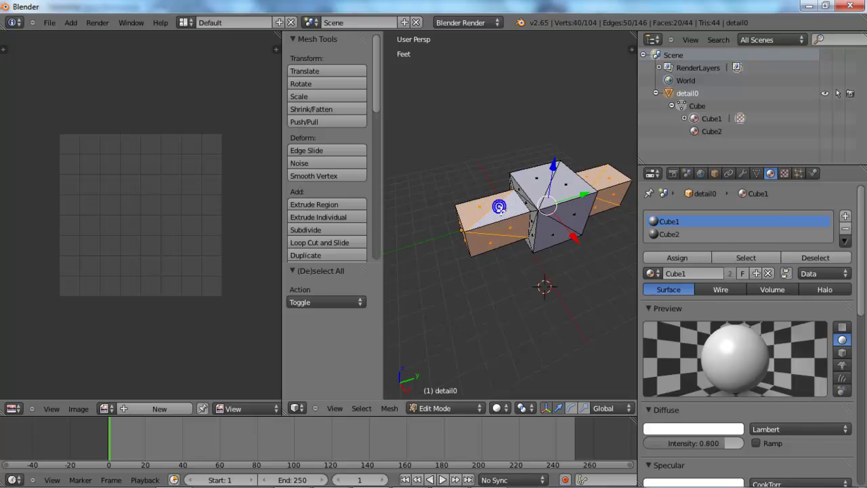
pyautogui.click(670, 234)
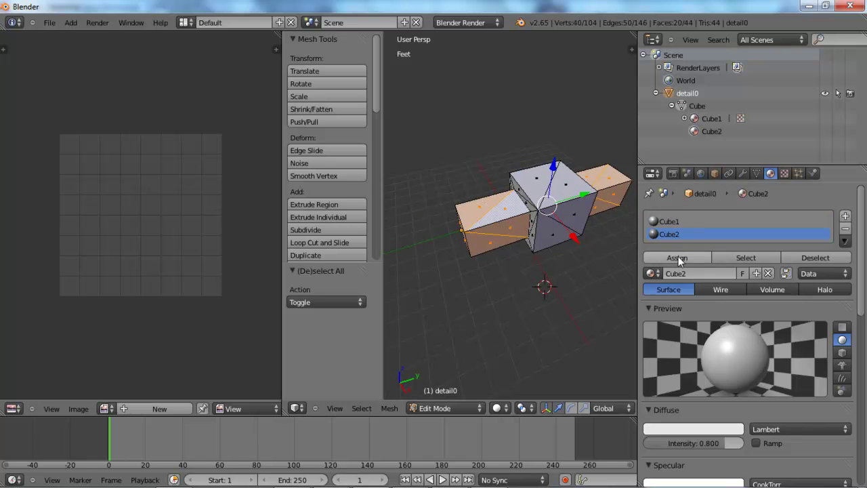
pyautogui.click(677, 257)
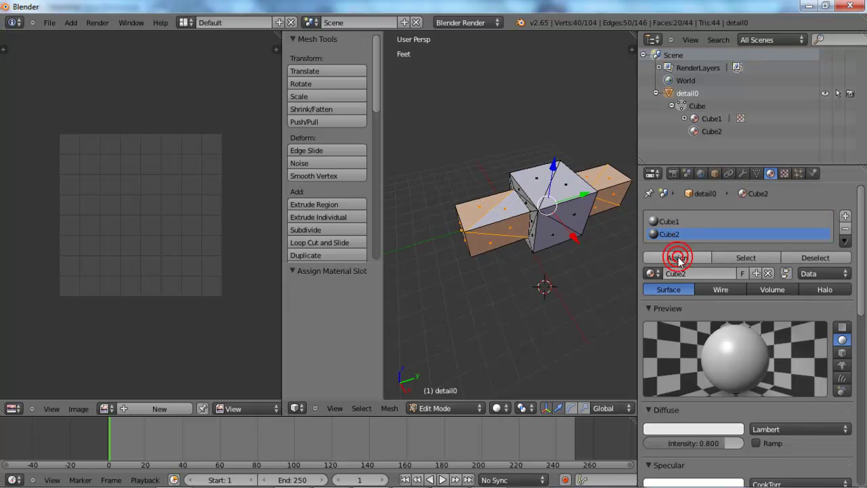
# Verify the assignment by selecting and deselecting faces by the Cube2 and Cube1 slots
pyautogui.click(785, 259)
pyautogui.moveTo(535, 271); pyautogui.dragTo(518, 216, button='middle')
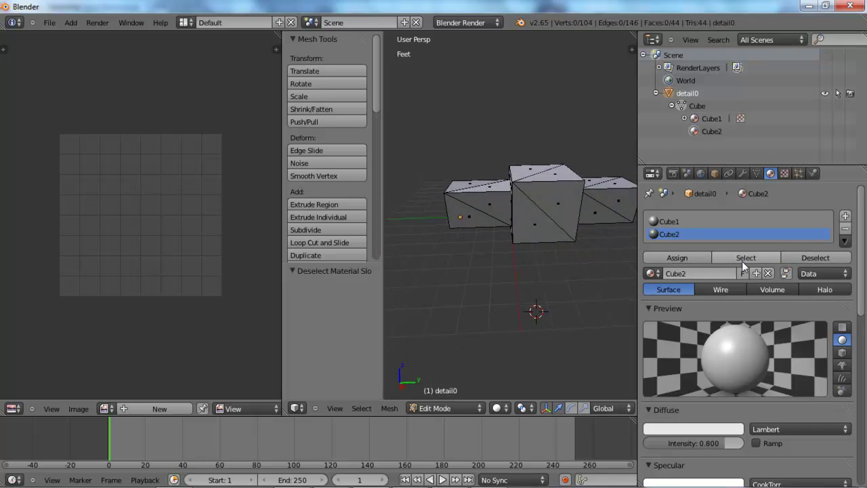
pyautogui.click(743, 260)
pyautogui.moveTo(551, 246); pyautogui.dragTo(661, 252, button='middle')
pyautogui.click(670, 221)
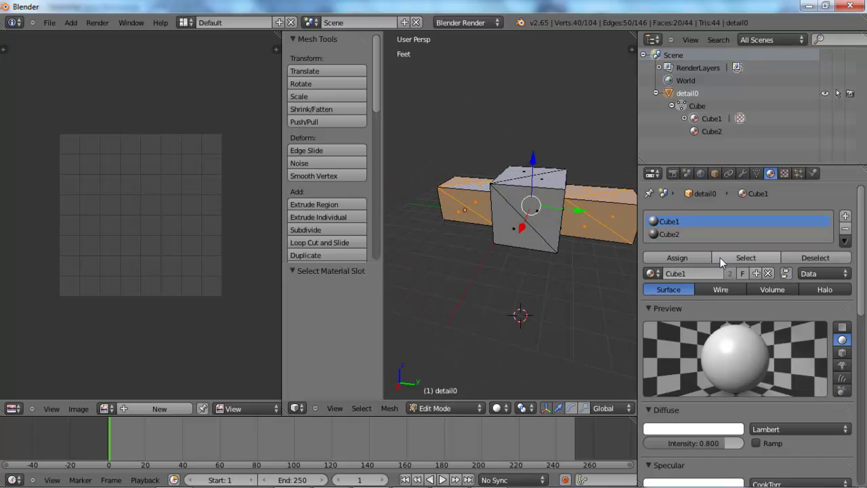
pyautogui.click(669, 234)
pyautogui.click(816, 257)
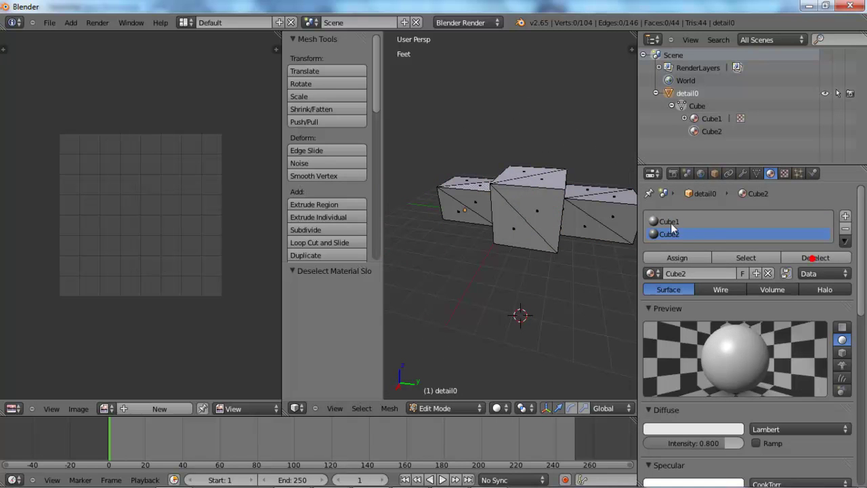
pyautogui.click(668, 221)
pyautogui.click(742, 257)
pyautogui.moveTo(579, 254); pyautogui.dragTo(501, 203, button='middle')
# Give the Cube2 material a new texture named Cube2 with type None
pyautogui.click(784, 174)
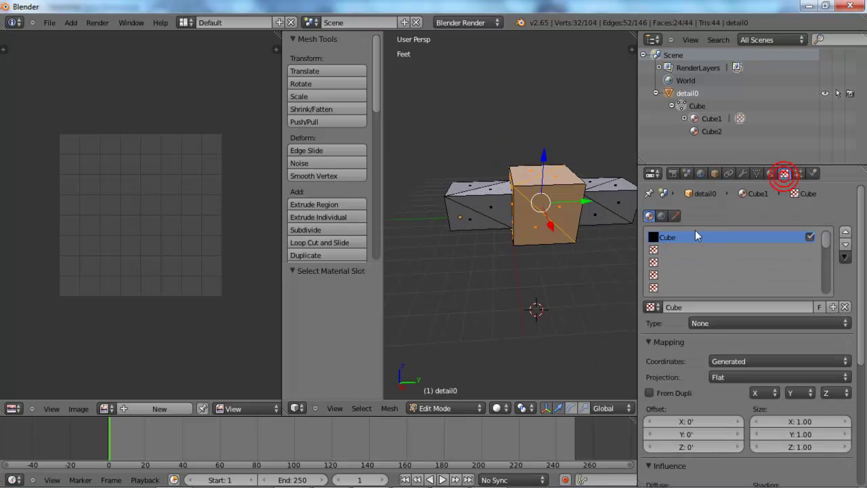
pyautogui.click(650, 307)
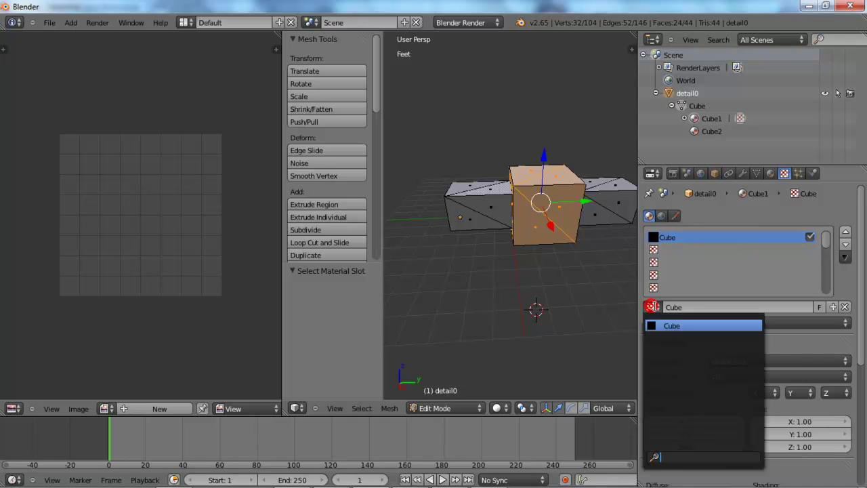
pyautogui.click(771, 174)
pyautogui.click(681, 233)
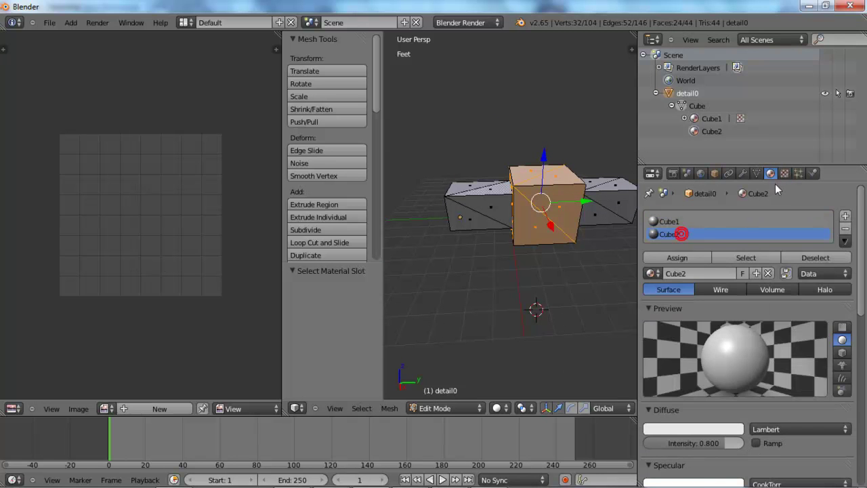
pyautogui.click(784, 173)
pyautogui.click(715, 306)
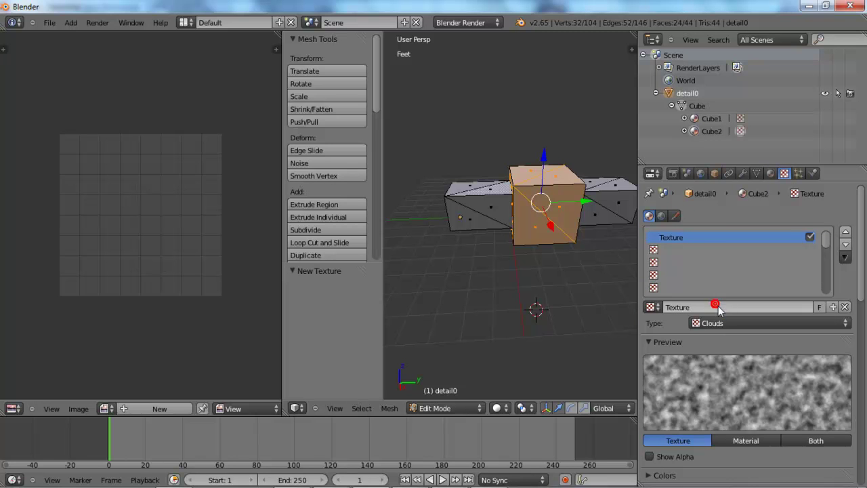
pyautogui.click(702, 307)
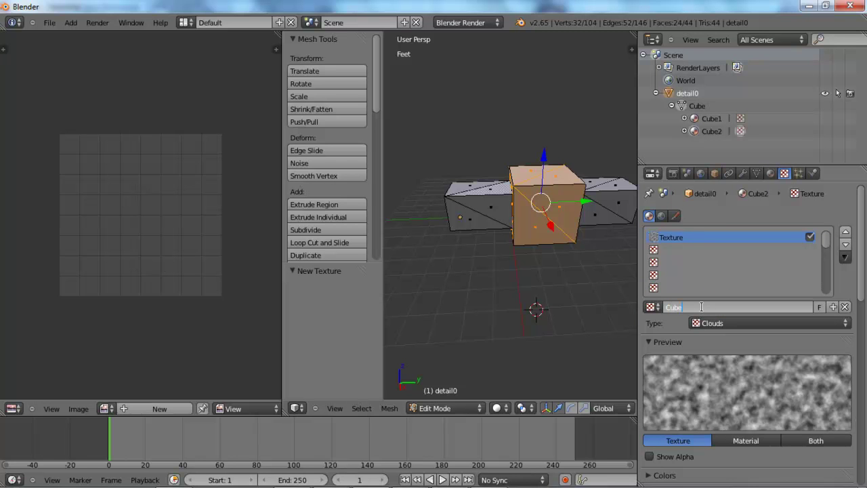
pyautogui.click(702, 323)
pyautogui.click(711, 309)
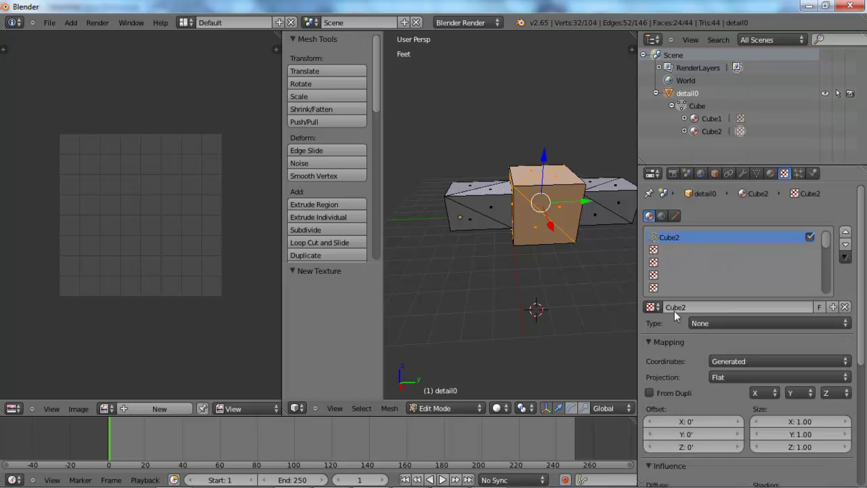
# Make the Cube1 material slot active again and begin a new image
pyautogui.moveTo(599, 268); pyautogui.dragTo(610, 244, button='middle')
pyautogui.click(770, 174)
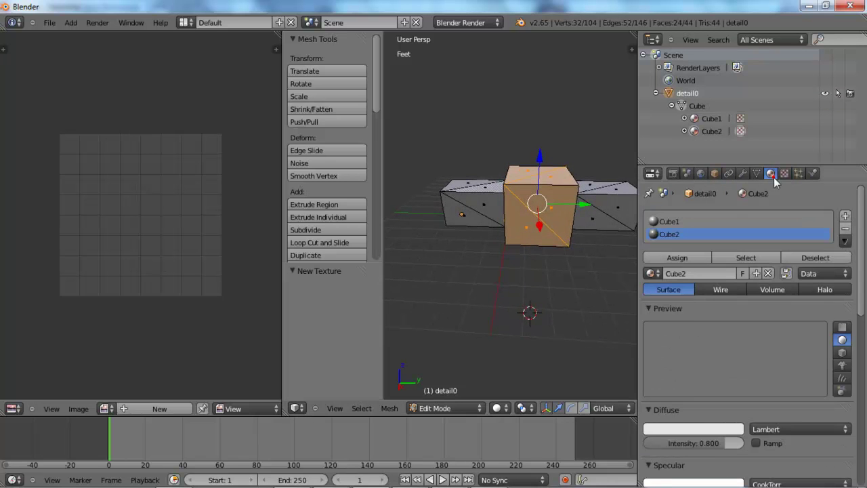
pyautogui.click(669, 221)
pyautogui.moveTo(542, 224); pyautogui.dragTo(552, 215, button='middle')
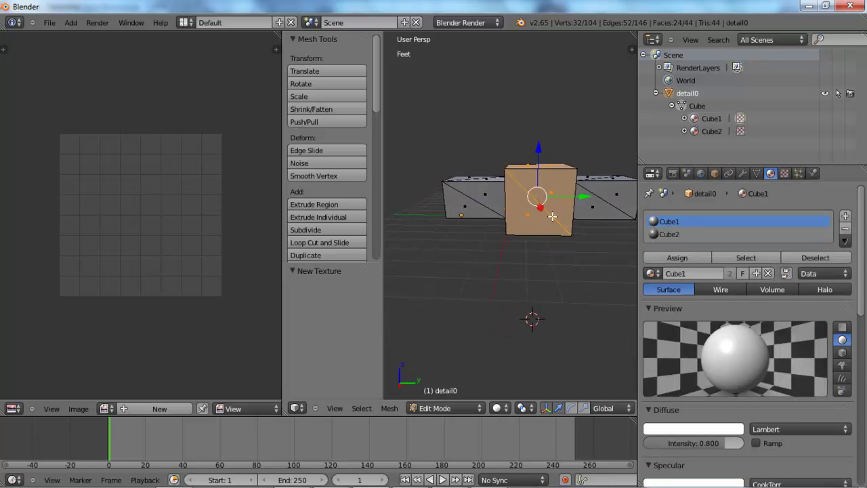
pyautogui.click(128, 409)
# Create a 2048×2048 image named Cube1 filled with blue
pyautogui.click(181, 377)
pyautogui.write('2')
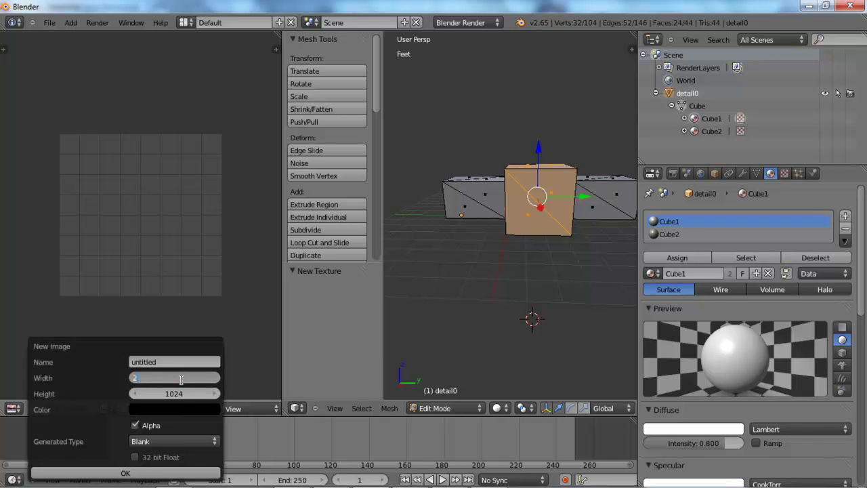
pyautogui.press('Return')
pyautogui.write('2')
pyautogui.press('Return')
pyautogui.click(174, 362)
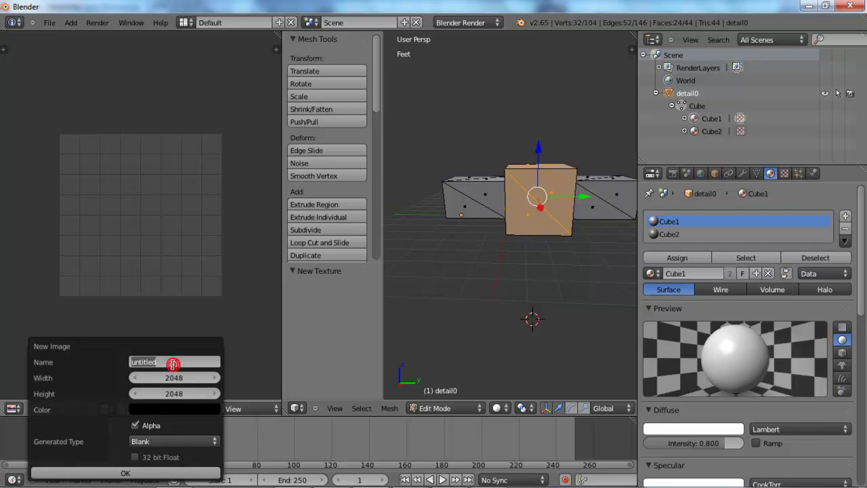
pyautogui.click(163, 409)
pyautogui.moveTo(237, 310); pyautogui.dragTo(239, 229)
pyautogui.moveTo(185, 273); pyautogui.dragTo(227, 250)
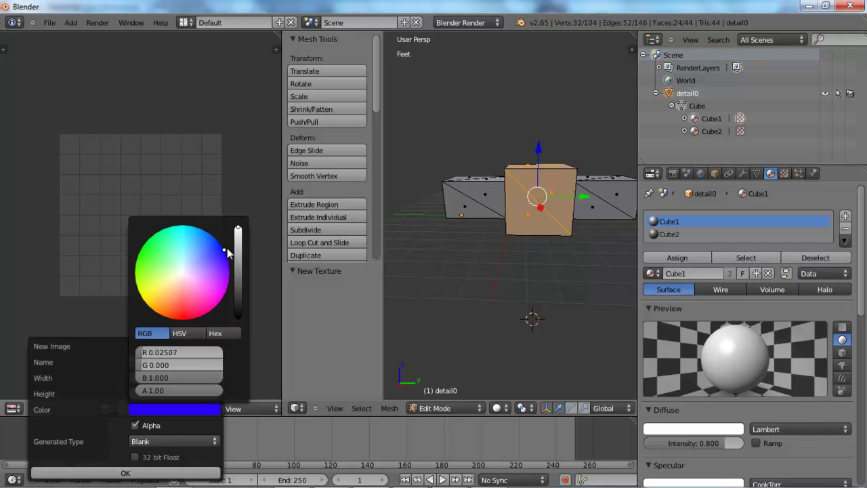
pyautogui.click(116, 473)
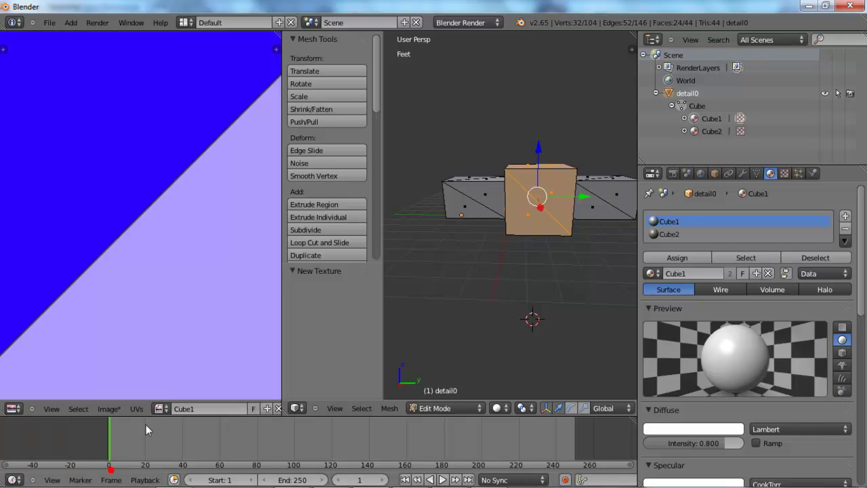
# Pack the blue Cube1 image into the blend file
pyautogui.press('Home')
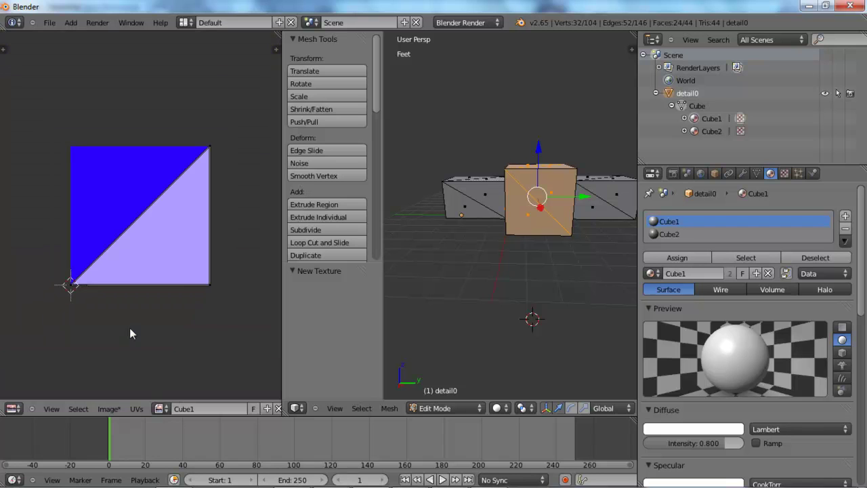
pyautogui.click(110, 409)
pyautogui.click(135, 274)
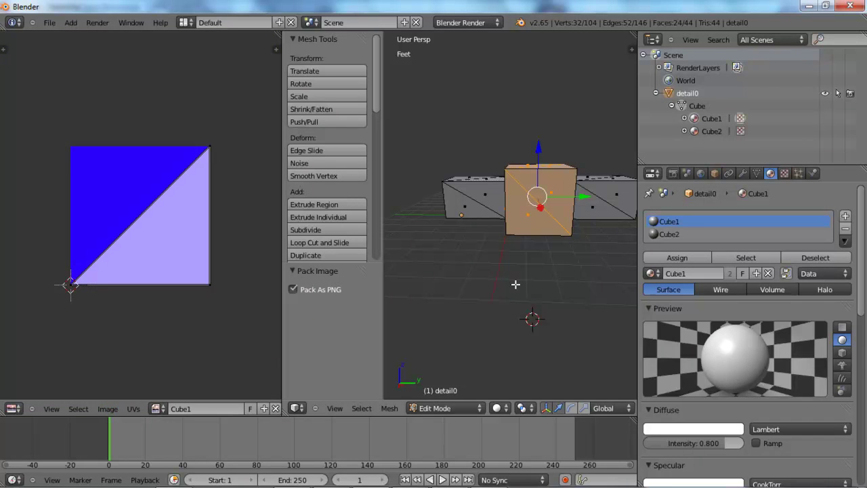
# Select only the faces that use the Cube2 material
pyautogui.click(664, 234)
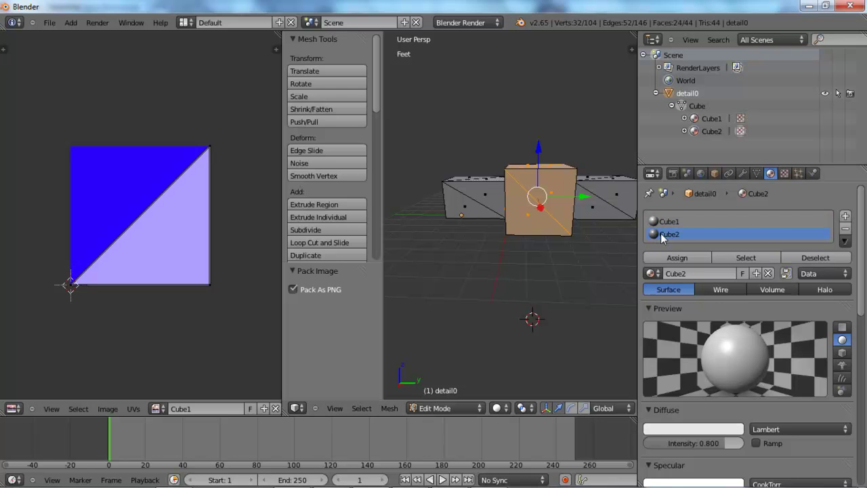
pyautogui.click(669, 222)
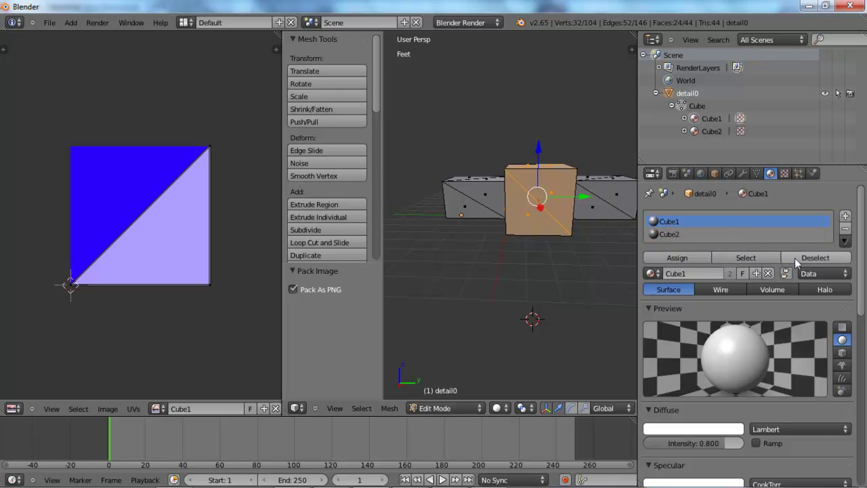
pyautogui.click(798, 258)
pyautogui.click(669, 235)
pyautogui.click(745, 258)
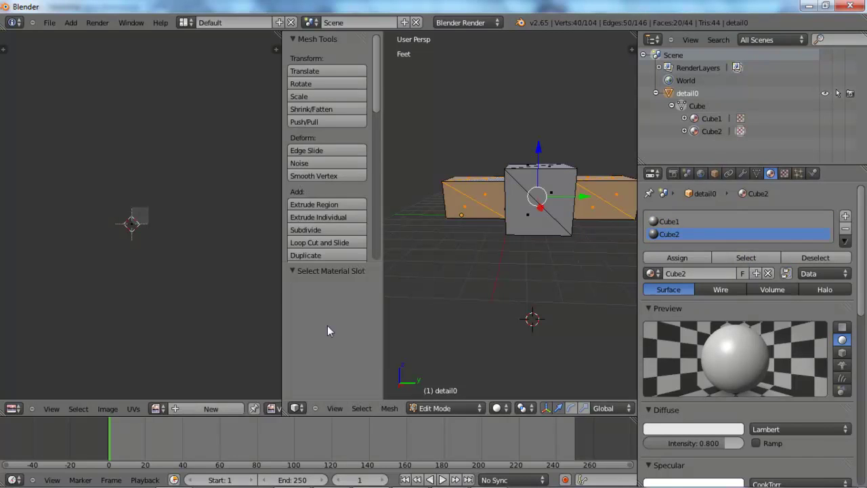
# Start a new 2048×2048 image named Cube2
pyautogui.click(224, 410)
pyautogui.click(302, 378)
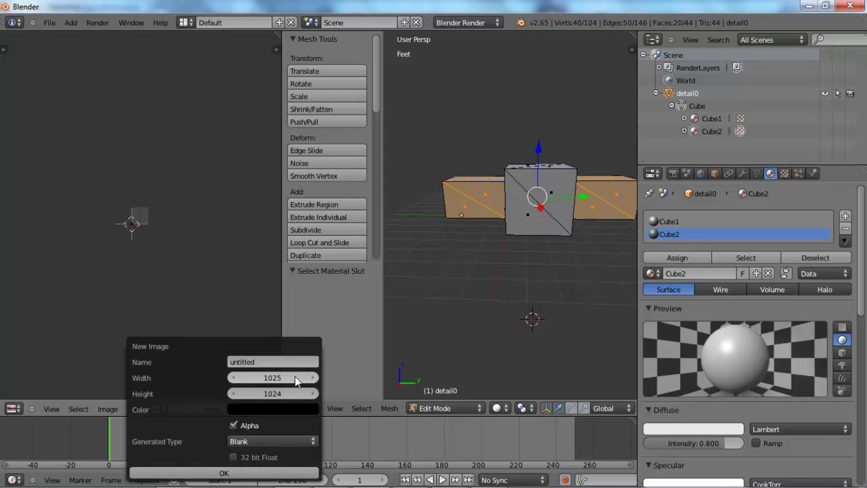
pyautogui.click(261, 378)
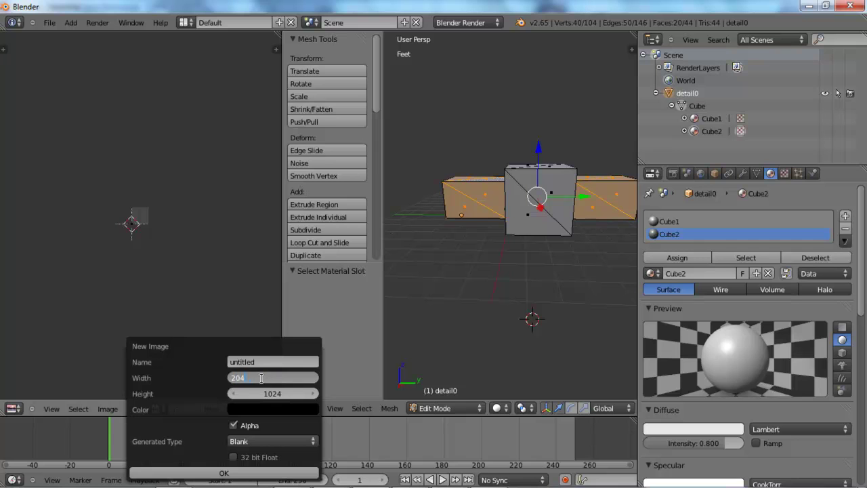
pyautogui.press('Return')
pyautogui.click(271, 394)
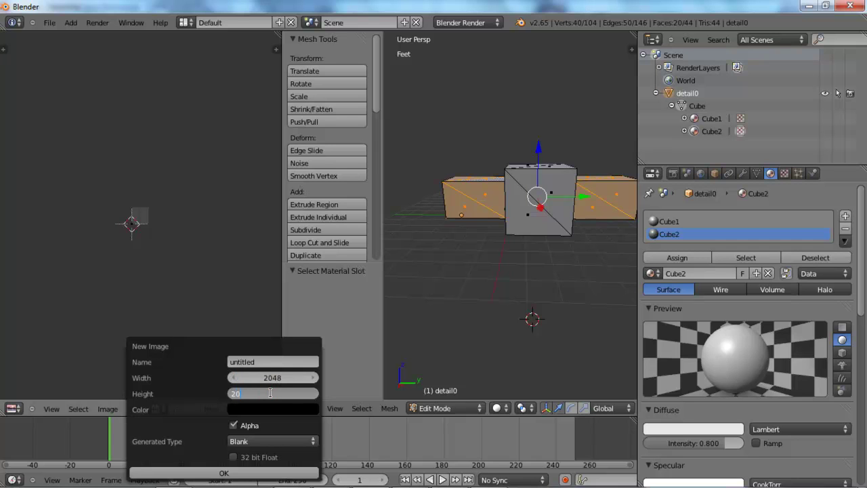
pyautogui.write('2048')
pyautogui.press('Return')
pyautogui.click(260, 363)
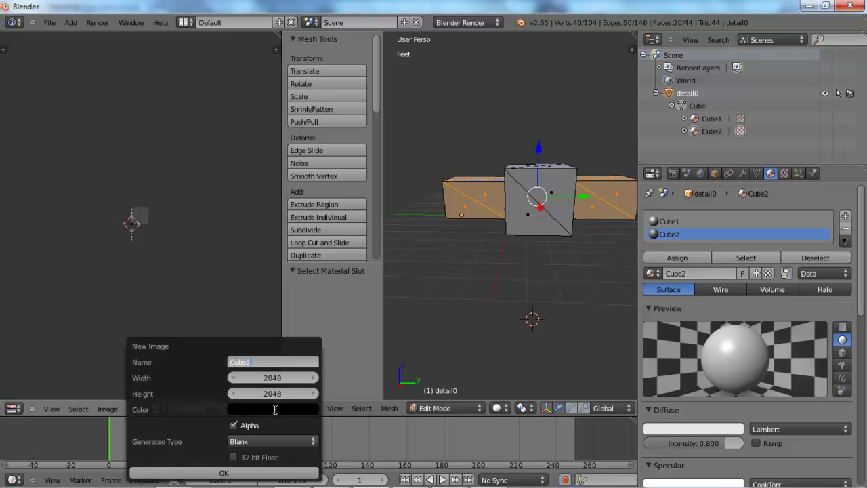
# Fill the Cube2 image with a darker green and create it
pyautogui.click(277, 410)
pyautogui.moveTo(336, 306); pyautogui.dragTo(337, 229)
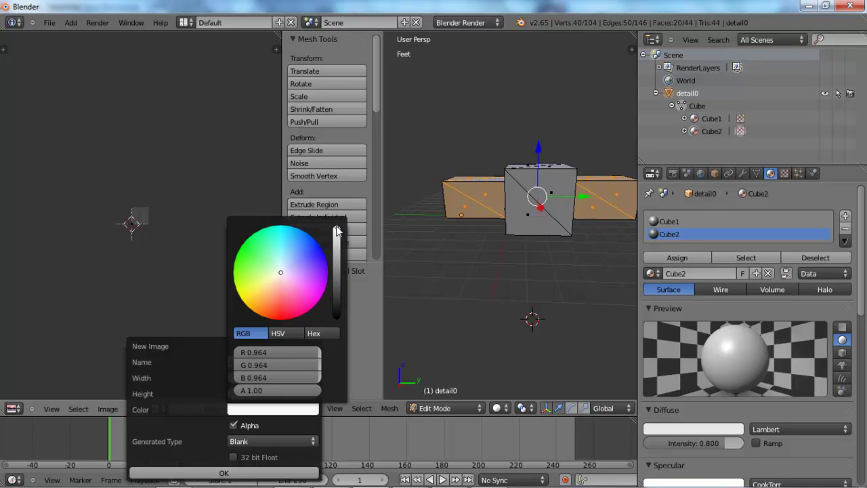
pyautogui.moveTo(279, 275); pyautogui.dragTo(231, 245)
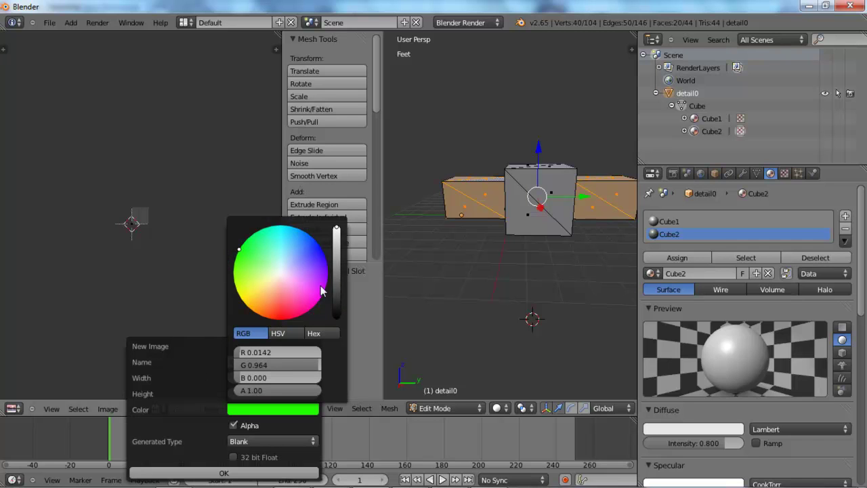
pyautogui.moveTo(337, 234); pyautogui.dragTo(336, 271)
pyautogui.click(210, 473)
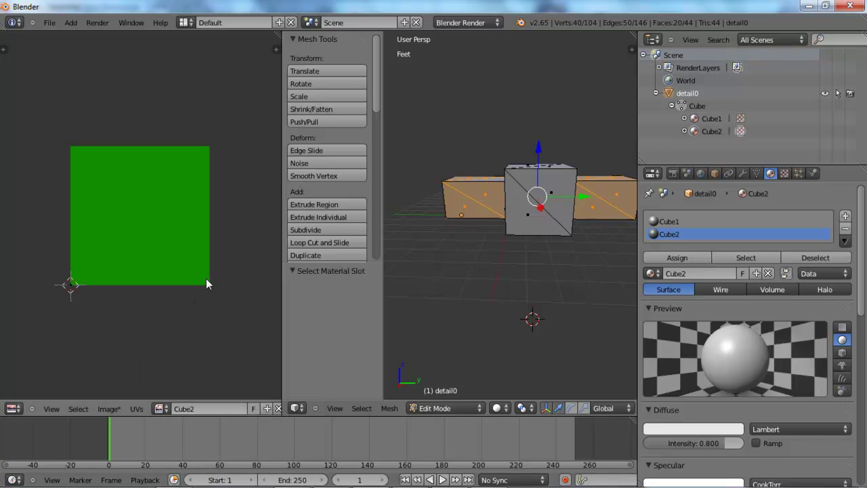
pyautogui.moveTo(509, 251); pyautogui.dragTo(528, 243, button='middle')
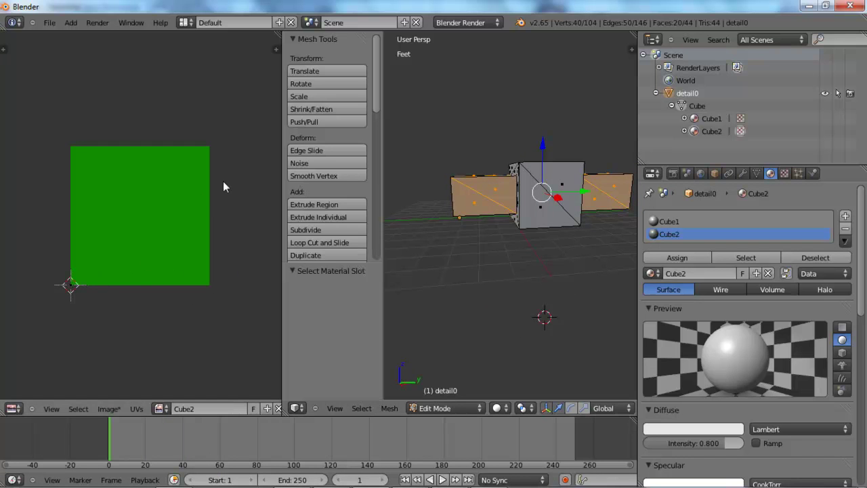
pyautogui.moveTo(523, 273); pyautogui.dragTo(483, 305, button='middle')
# Pack the green Cube2 image into the blend file
pyautogui.click(124, 410)
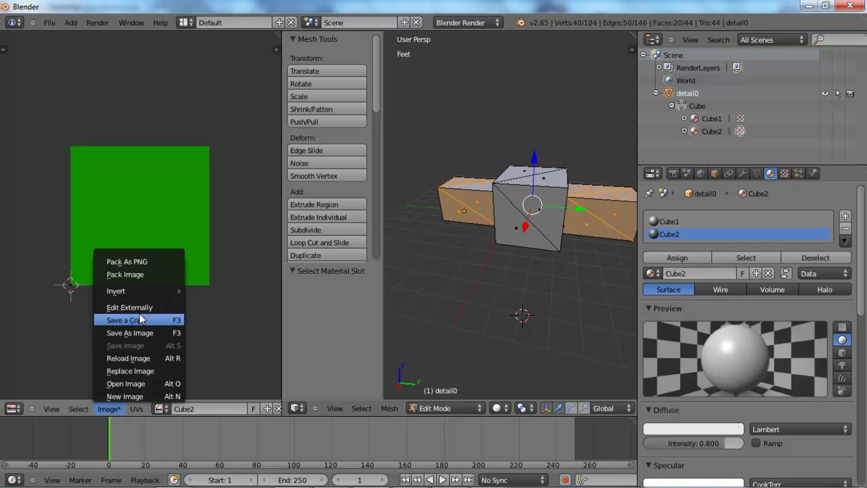
pyautogui.click(142, 274)
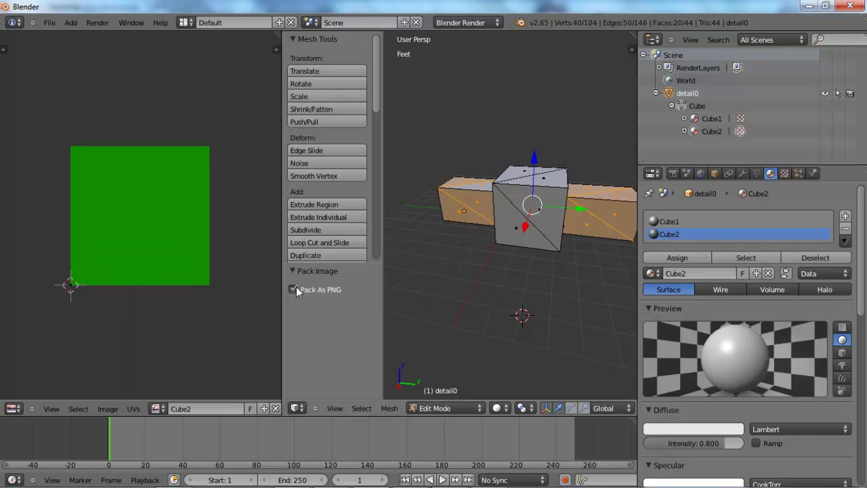
pyautogui.moveTo(499, 266); pyautogui.dragTo(520, 288, button='middle')
# Check which faces use Cube2 via slot Select/Deselect, then pick one right-block triangle
pyautogui.press('a')
pyautogui.click(671, 221)
pyautogui.click(806, 258)
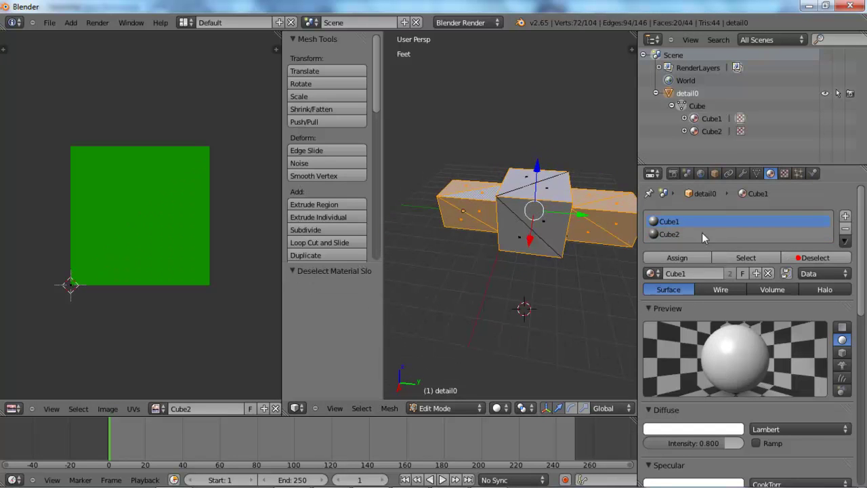
pyautogui.click(670, 234)
pyautogui.click(795, 259)
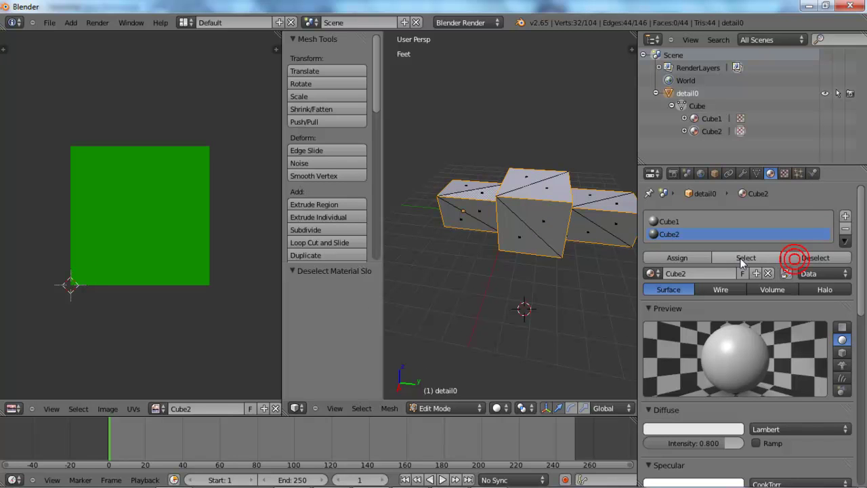
pyautogui.click(758, 258)
pyautogui.click(524, 268)
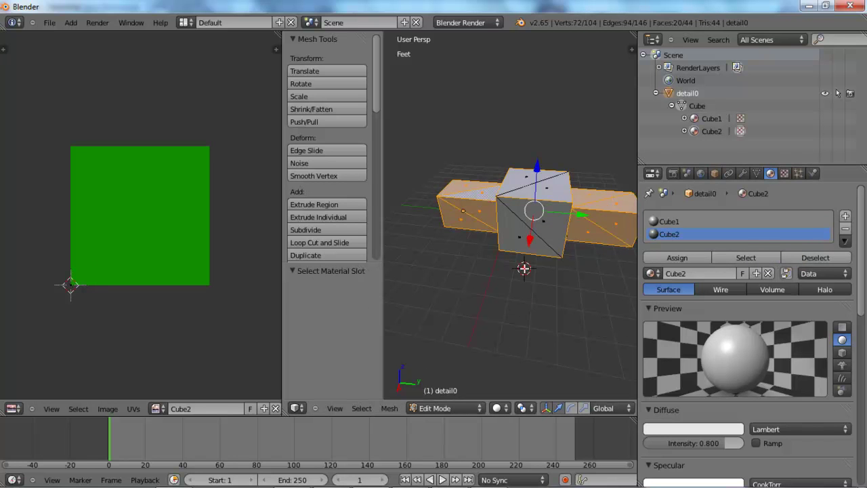
pyautogui.press('a')
pyautogui.rightClick(613, 233)
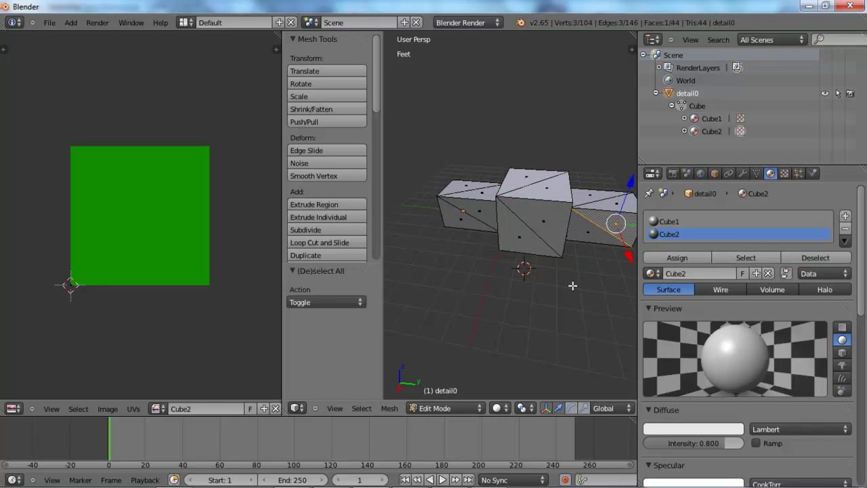
# Export the model as COLLADA, overwriting Cube.dae in the Blender tut folder, and bring PCS forward
pyautogui.click(49, 22)
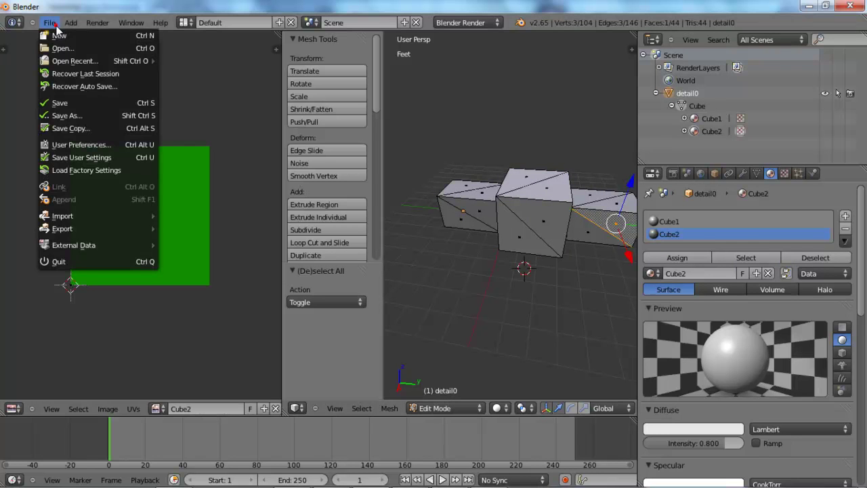
pyautogui.moveTo(99, 232)
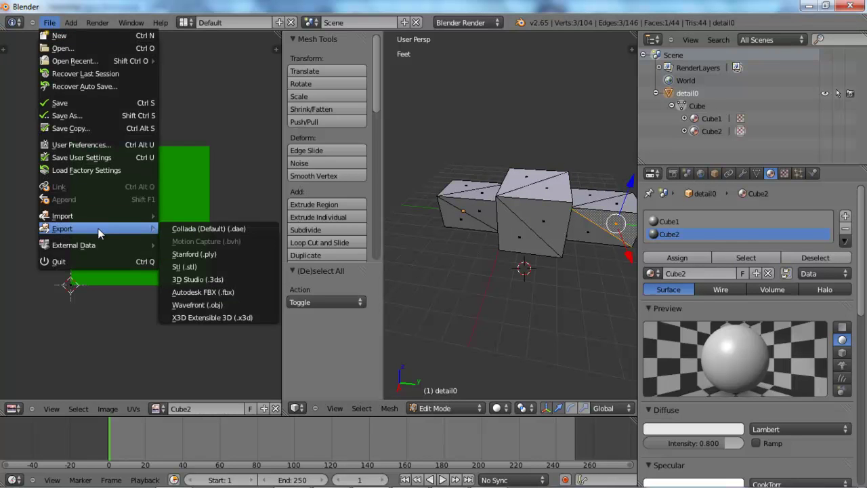
pyautogui.click(204, 228)
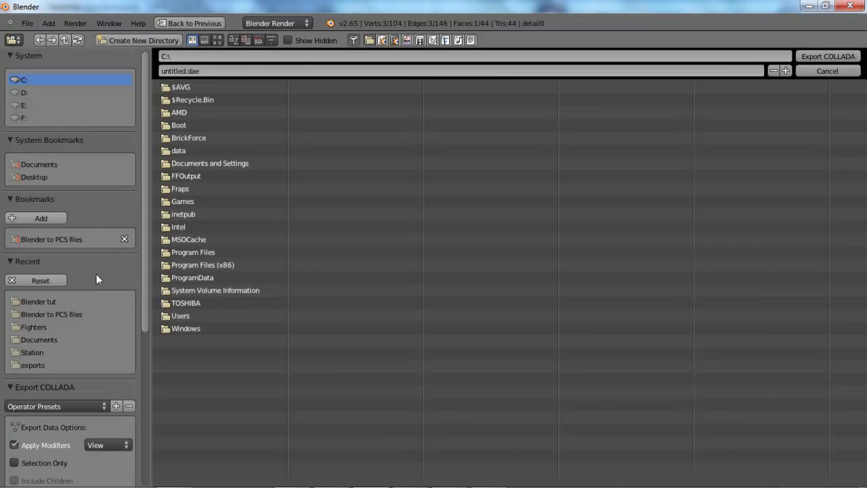
pyautogui.click(58, 301)
pyautogui.click(176, 99)
pyautogui.moveTo(144, 148); pyautogui.dragTo(139, 323)
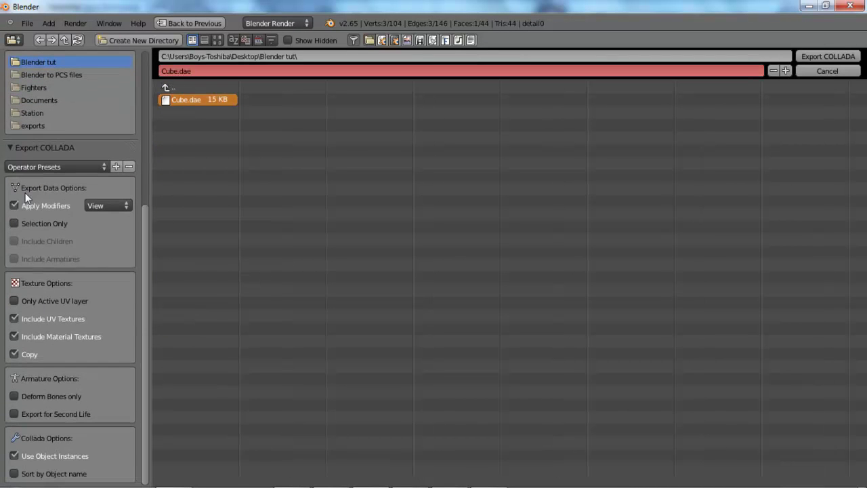
pyautogui.moveTo(143, 244); pyautogui.dragTo(145, 84)
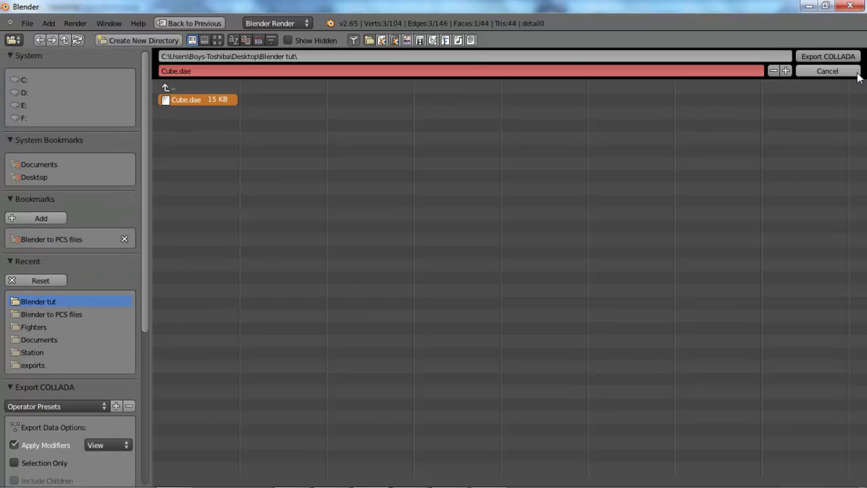
pyautogui.click(807, 55)
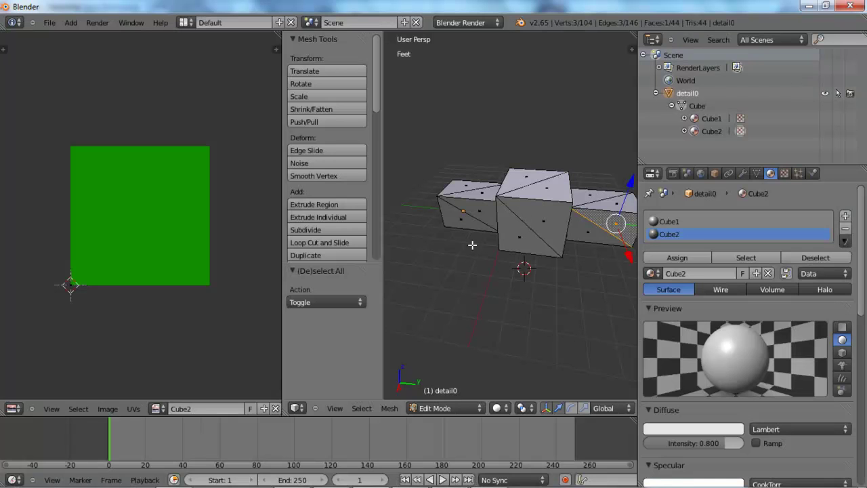
pyautogui.click(173, 474)
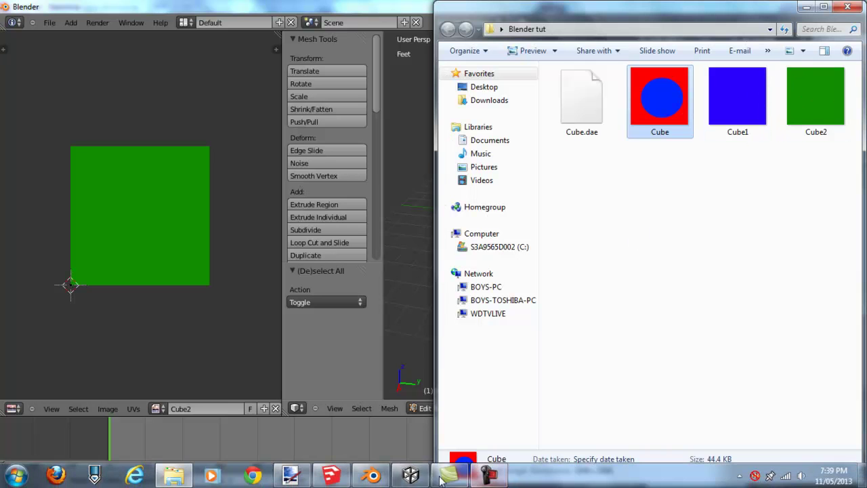
pyautogui.click(410, 474)
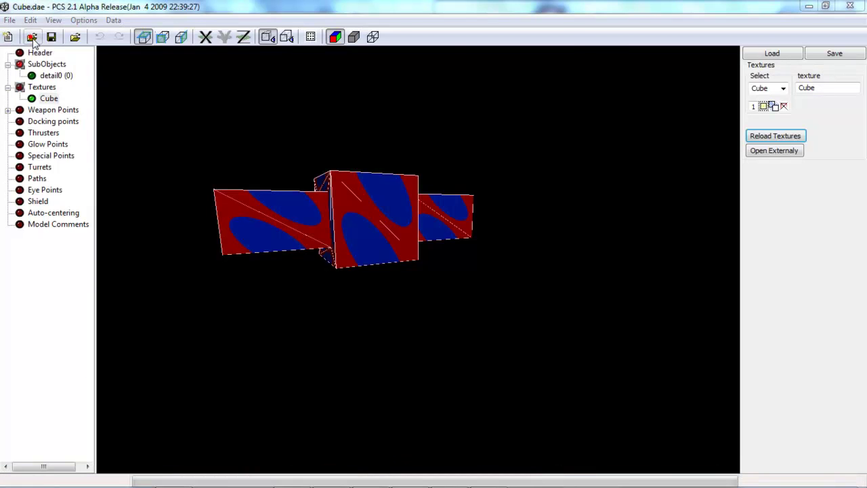
# Reload Cube.dae in PCS and inspect the Cube2 and Cube1 textures from several angles
pyautogui.click(32, 36)
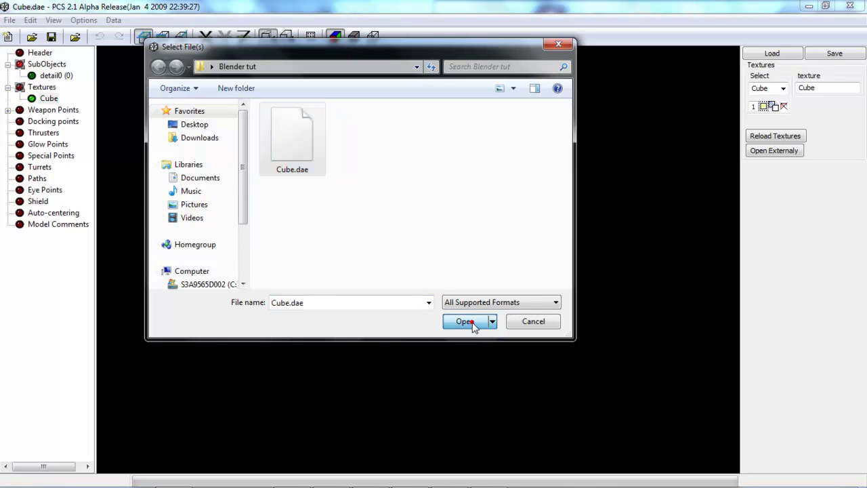
pyautogui.click(467, 321)
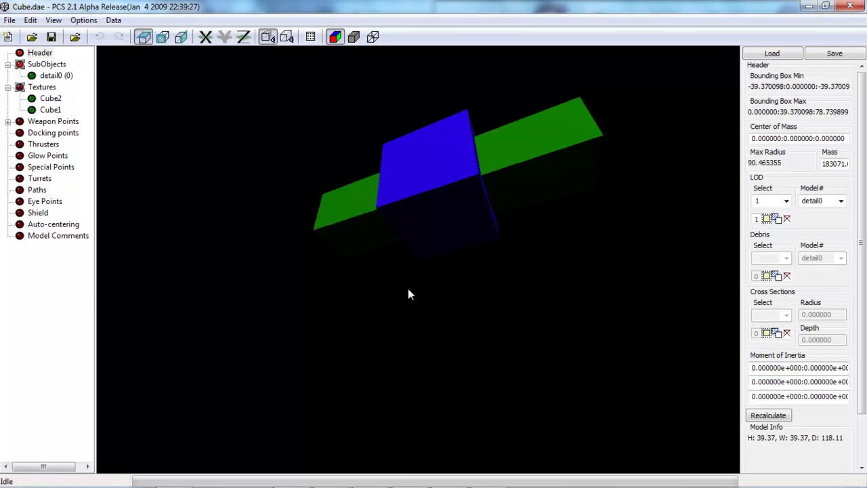
pyautogui.moveTo(419, 206); pyautogui.dragTo(417, 251)
pyautogui.click(45, 99)
pyautogui.moveTo(340, 242); pyautogui.dragTo(299, 258)
pyautogui.click(60, 110)
pyautogui.moveTo(539, 190)
pyautogui.mouseDown()
pyautogui.moveTo(489, 216)
pyautogui.moveTo(457, 212)
pyautogui.moveTo(405, 184)
pyautogui.moveTo(369, 193)
pyautogui.moveTo(458, 210)
pyautogui.moveTo(581, 208)
pyautogui.moveTo(612, 192)
pyautogui.moveTo(407, 191)
pyautogui.moveTo(481, 181)
pyautogui.moveTo(553, 199)
pyautogui.mouseUp()
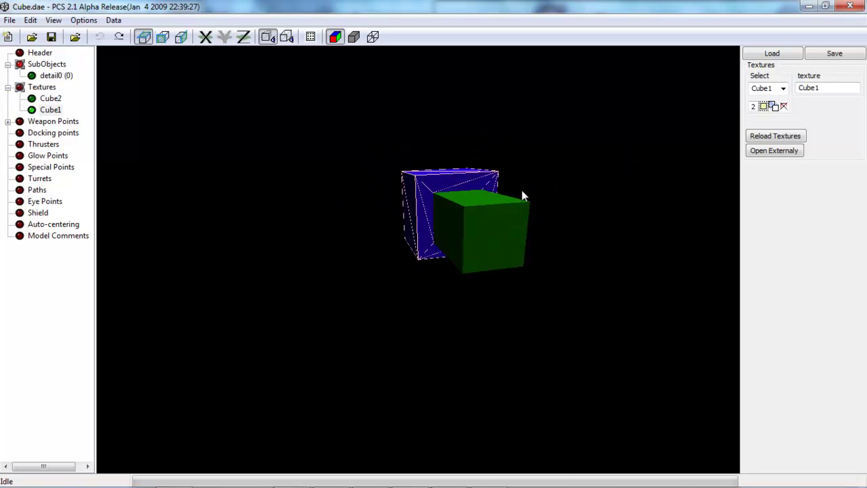
pyautogui.moveTo(423, 223); pyautogui.dragTo(453, 265)
# Go back to Blender from the taskbar, passing through SketchUp and PCS
pyautogui.moveTo(425, 478)
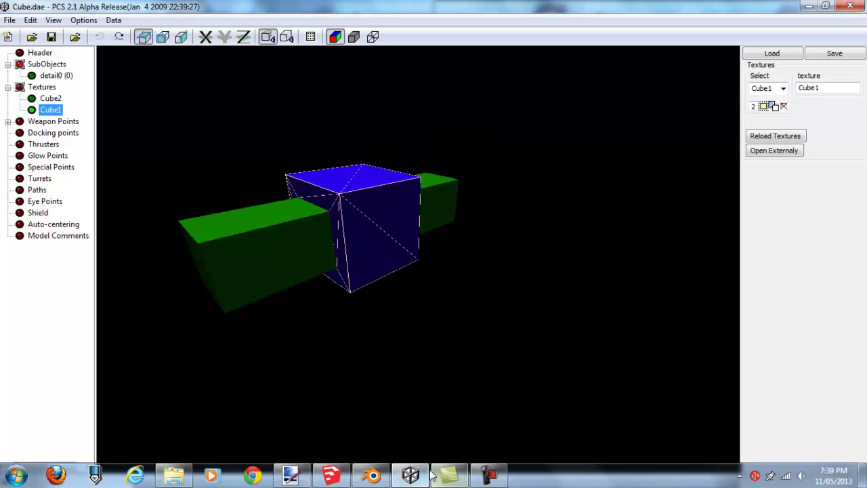
pyautogui.click(339, 477)
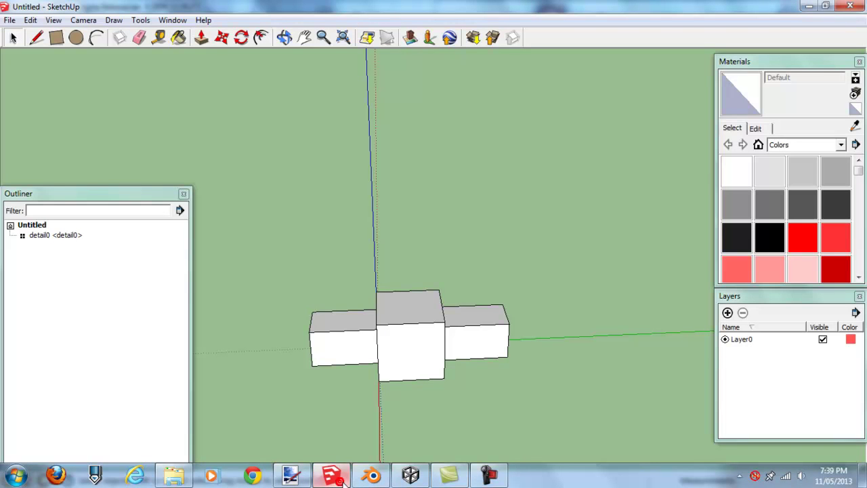
pyautogui.click(415, 477)
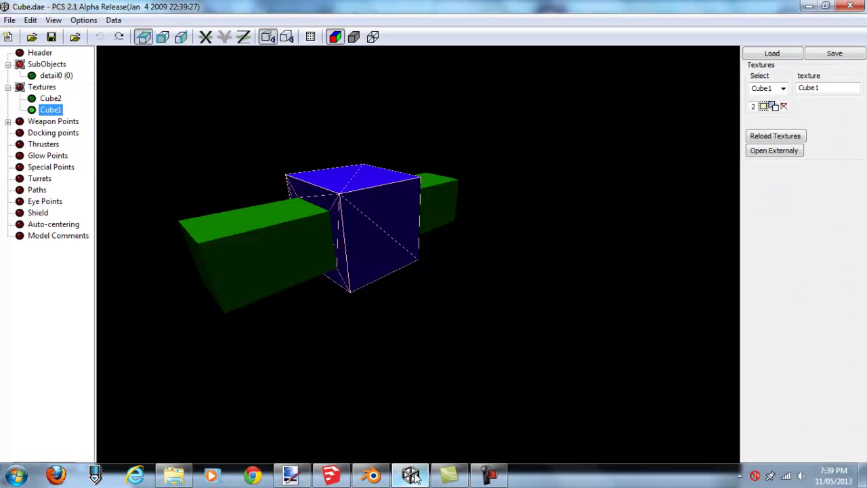
pyautogui.click(372, 475)
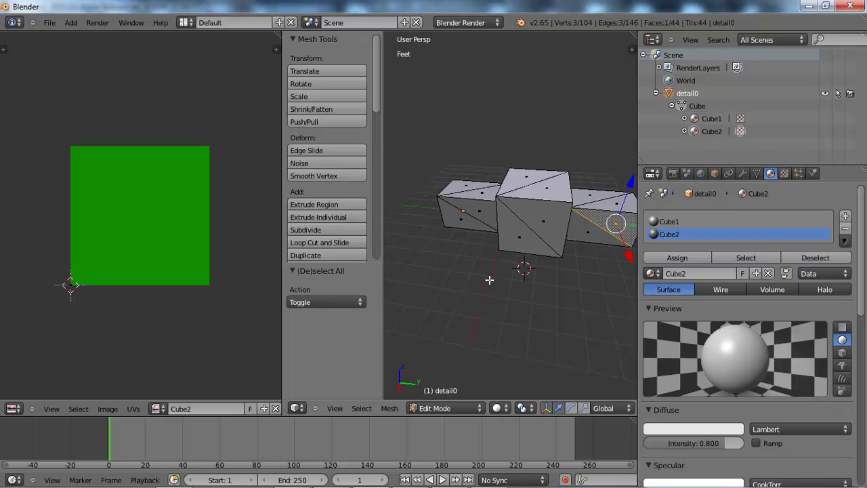
pyautogui.moveTo(530, 236); pyautogui.dragTo(461, 238, button='middle')
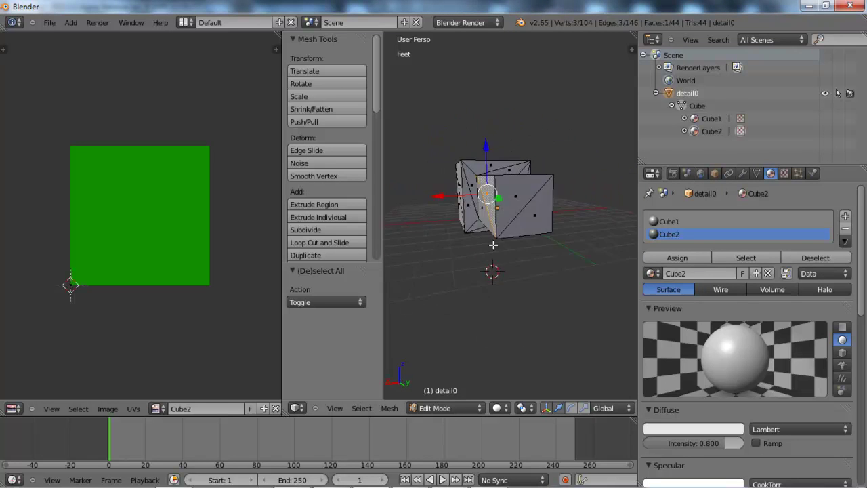
pyautogui.moveTo(530, 251); pyautogui.dragTo(508, 268, button='middle')
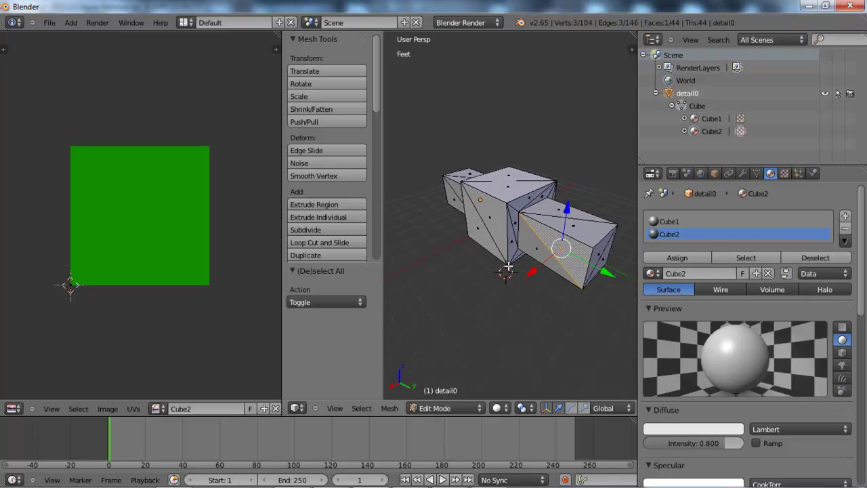